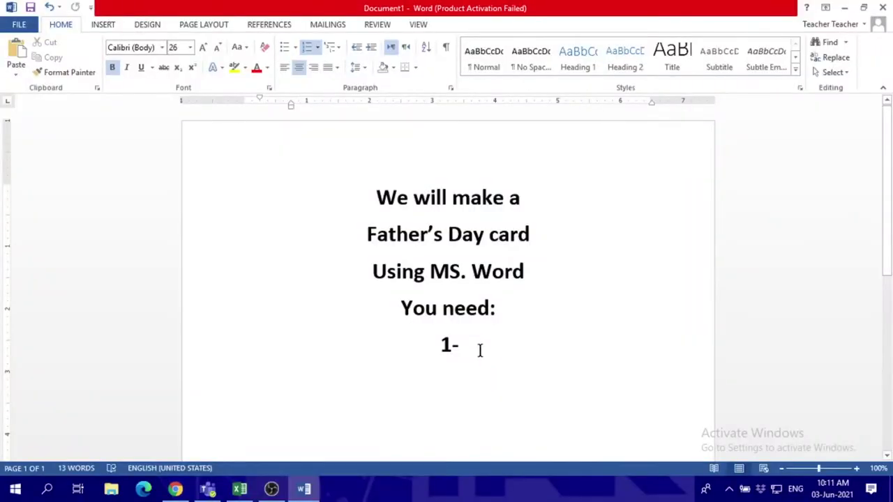
Type the 'You need' list (a computer with Word, a printer, or an e-mail to Dad), then 'GOOD LUCK'.
{"action": "type", "text": "A computer with "}
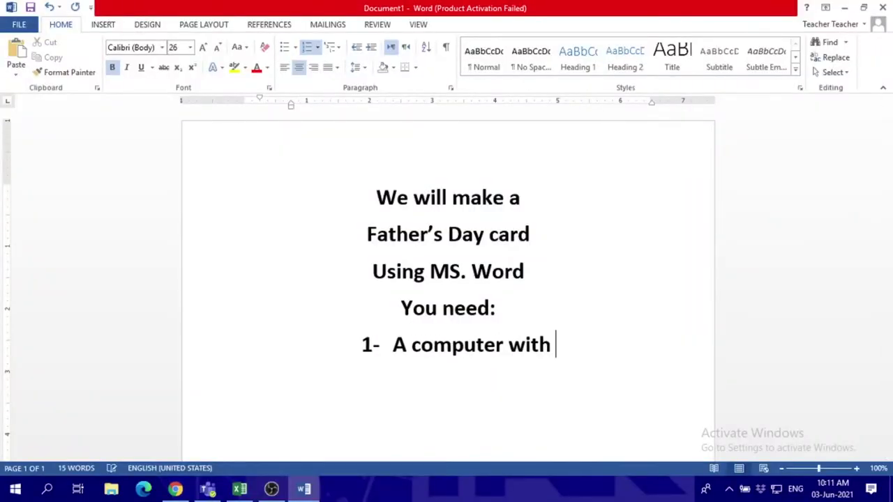
{"action": "type", "text": "Word (MS word)"}
{"action": "key", "text": "Return"}
{"action": "type", "text": "er if you want to p"}
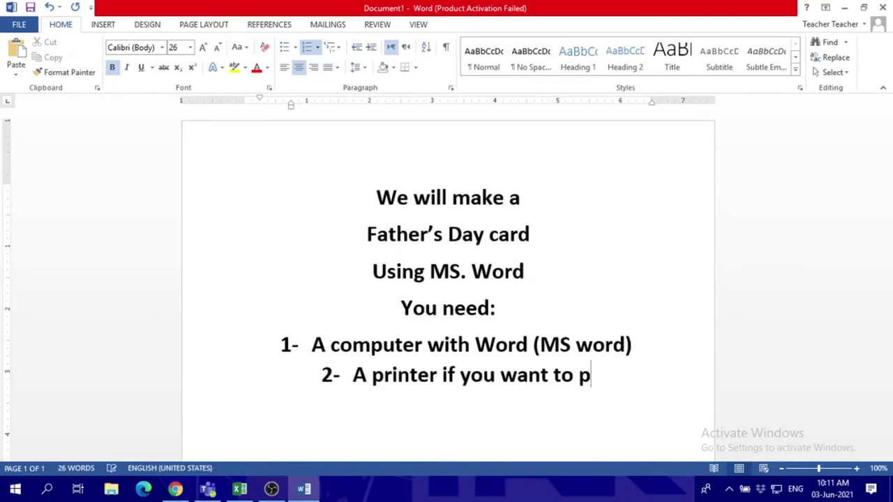
{"action": "type", "text": "rint it"}
{"action": "type", "text": "Or an e mail to send it to your "}
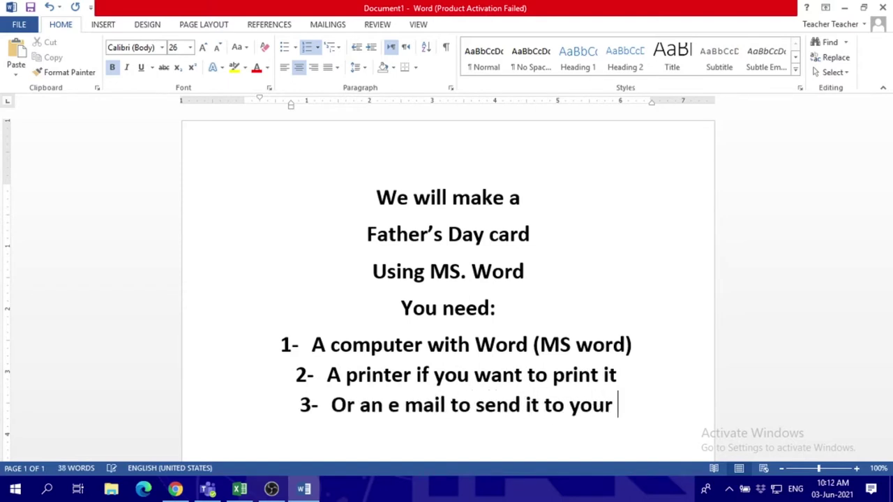
{"action": "type", "text": "Dad :)"}
{"action": "key", "text": "Return"}
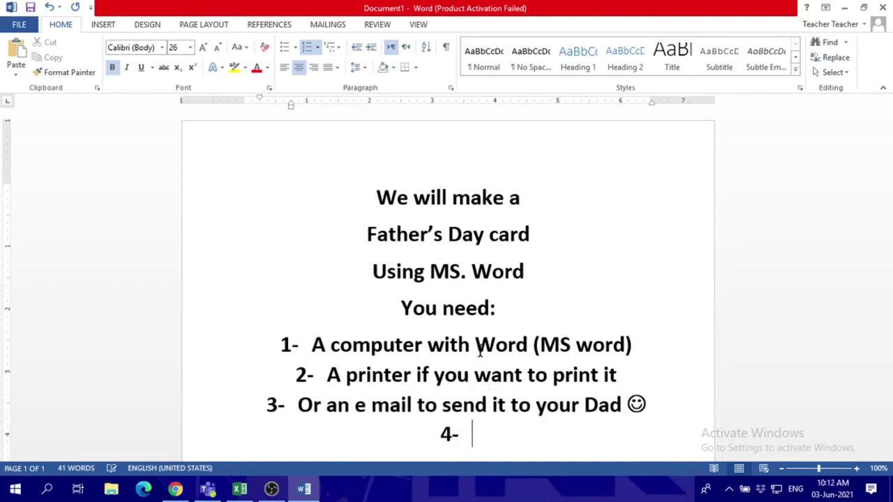
{"action": "key", "text": "BackSpace"}
{"action": "type", "text": "OD LUCK"}
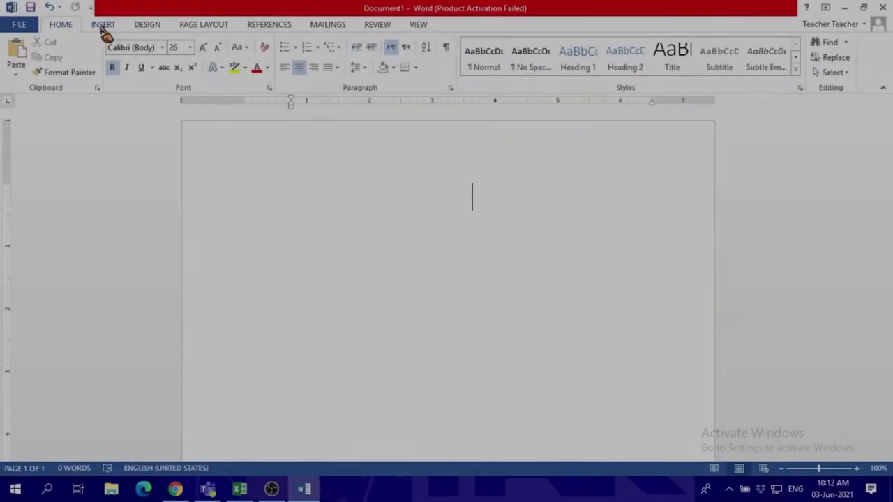
{"action": "left_click", "coordinate": [103, 24]}
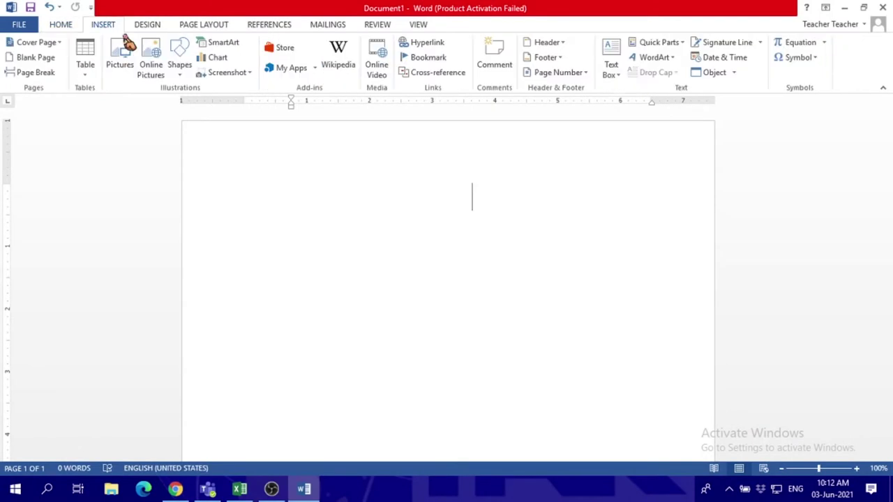
Set the paper size to A5 and the orientation to landscape.
{"action": "left_click", "coordinate": [218, 28]}
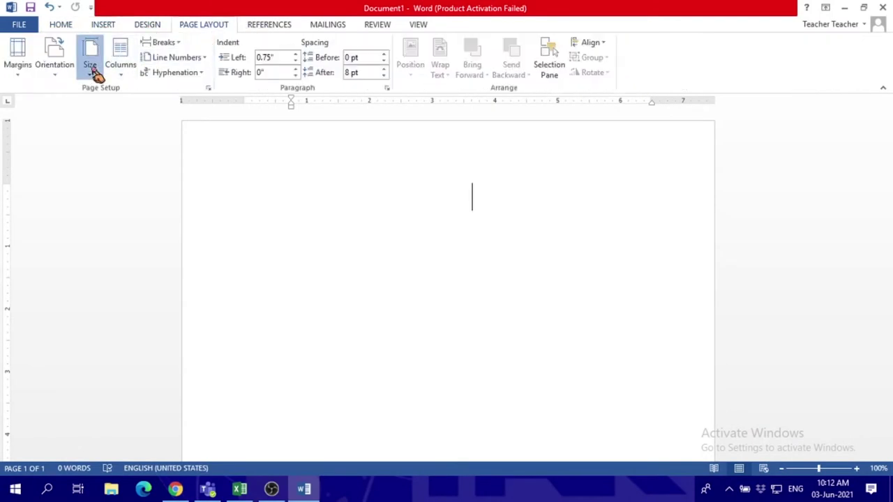
{"action": "left_click", "coordinate": [92, 71]}
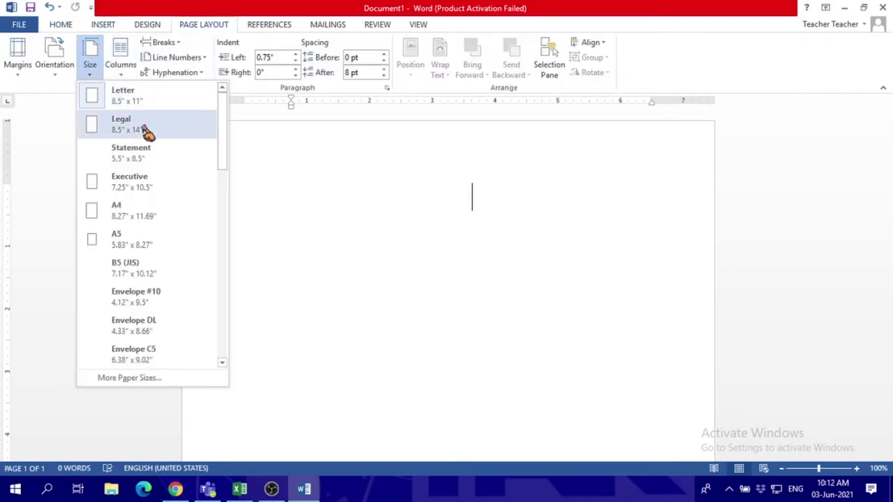
{"action": "left_click", "coordinate": [134, 244]}
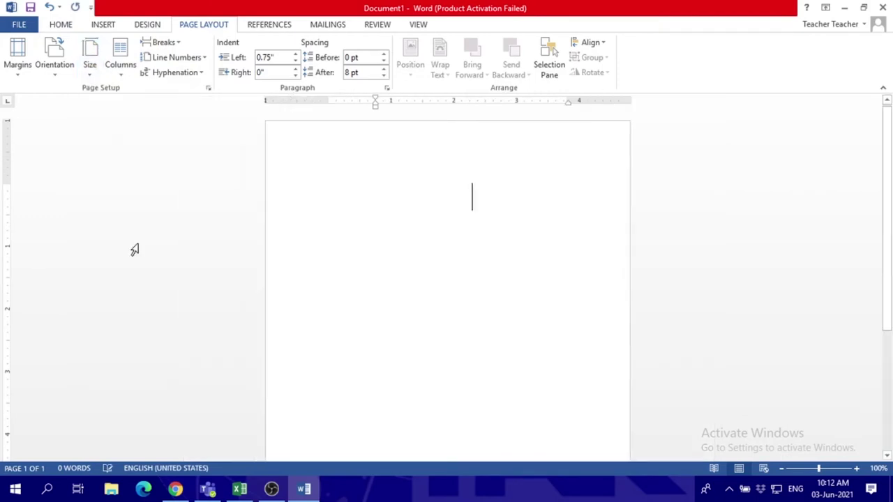
{"action": "left_click", "coordinate": [57, 59]}
{"action": "left_click", "coordinate": [62, 127]}
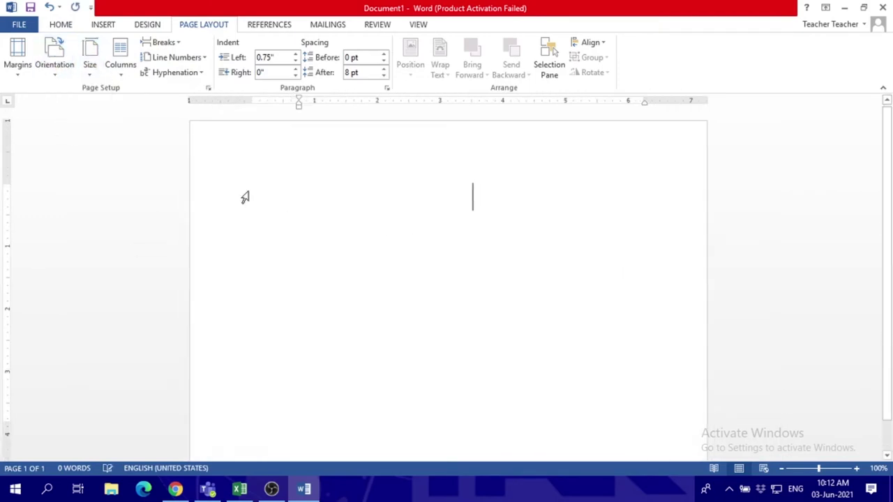
{"action": "scroll", "coordinate": [325, 189], "scroll_direction": "down", "scroll_amount": 2, "text": "ctrl"}
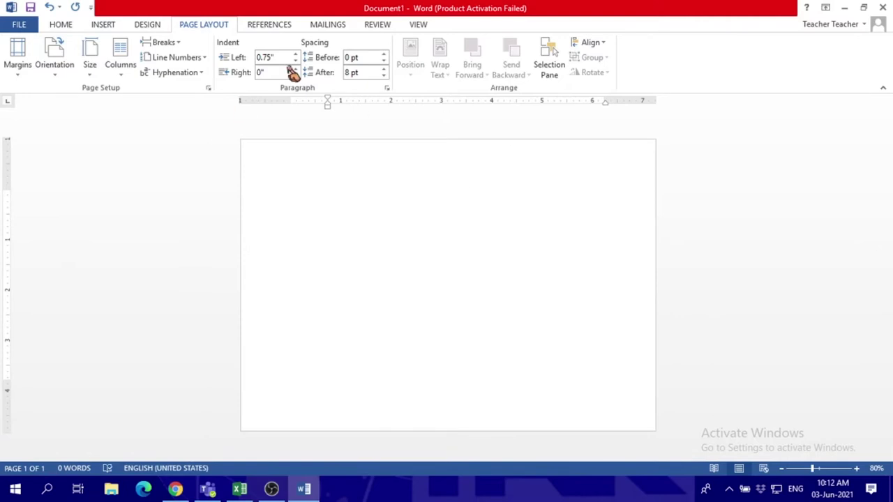
{"action": "left_click", "coordinate": [147, 27]}
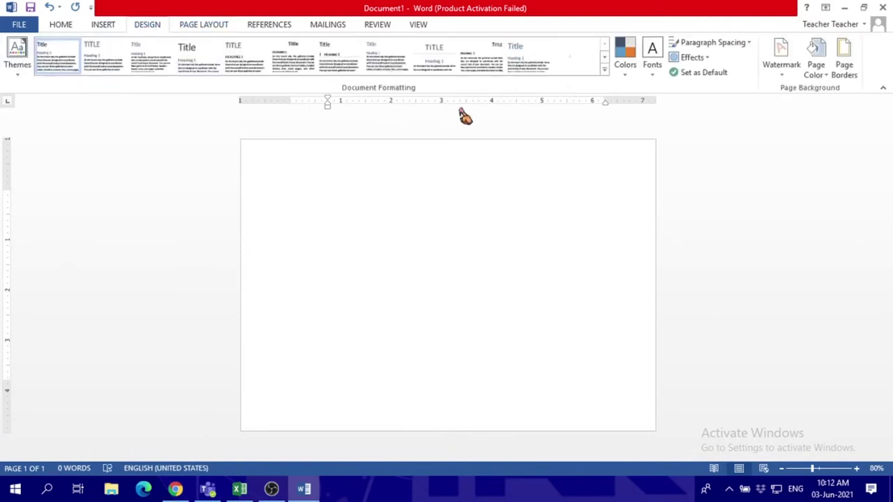
Choose a two-colour gradient page fill with light blue as the second colour.
{"action": "left_click", "coordinate": [818, 64]}
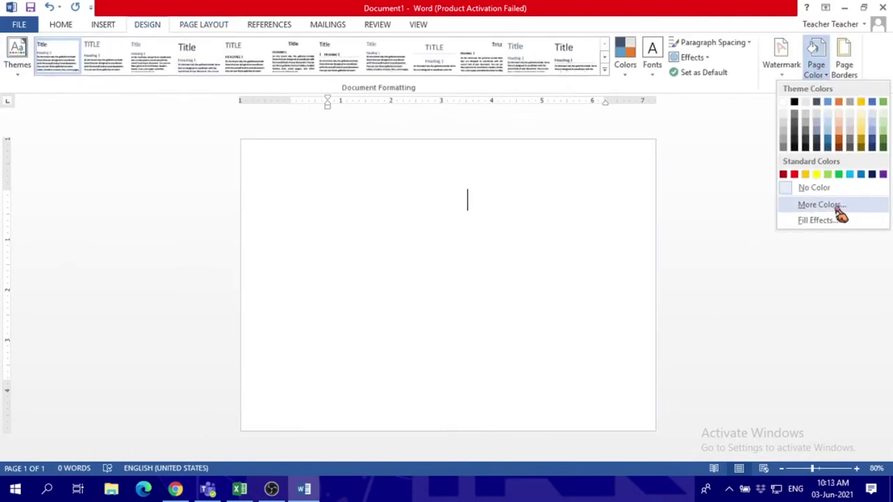
{"action": "left_click", "coordinate": [837, 220]}
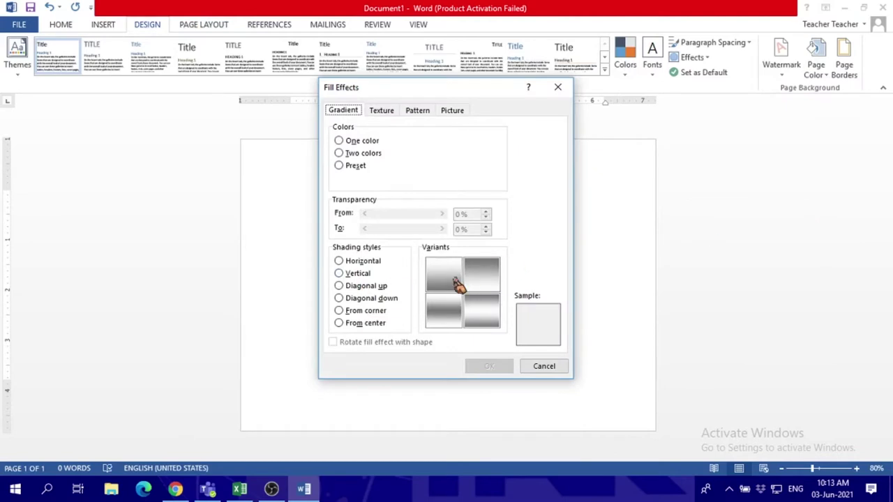
{"action": "left_click", "coordinate": [340, 153]}
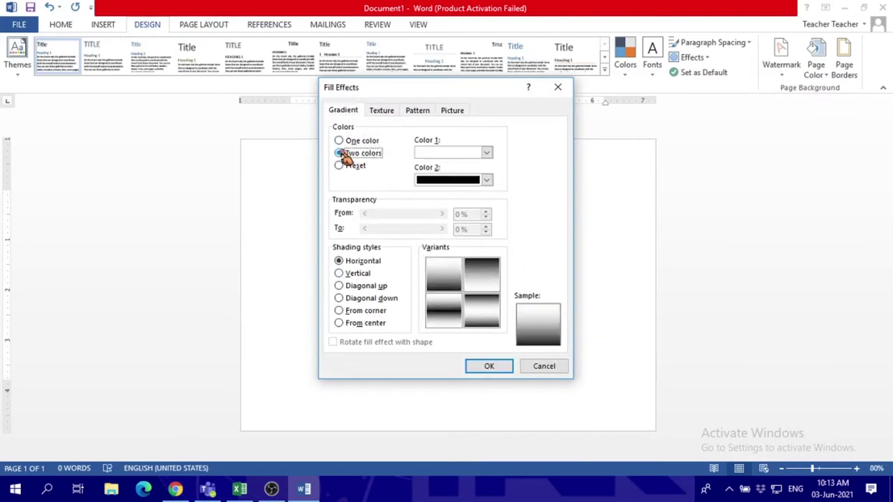
{"action": "left_click", "coordinate": [362, 142]}
{"action": "left_click", "coordinate": [345, 153]}
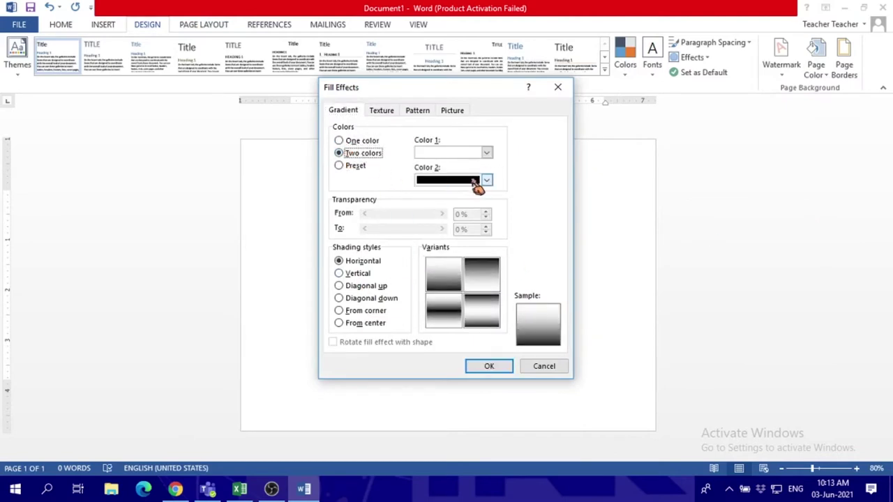
{"action": "left_click", "coordinate": [486, 180]}
{"action": "left_click", "coordinate": [487, 281]}
Review the texture, pattern and picture fills, then apply the white-to-light-blue gradient.
{"action": "left_click", "coordinate": [486, 154]}
{"action": "key", "text": "Escape"}
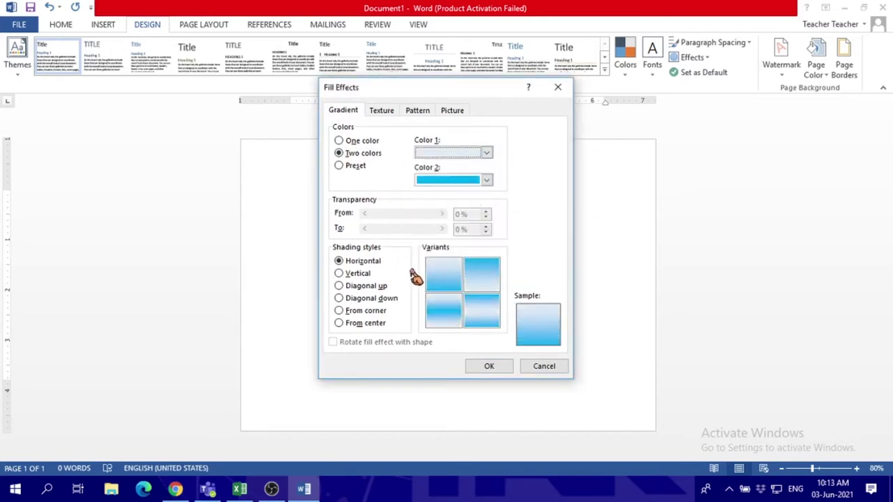
{"action": "left_click", "coordinate": [387, 112]}
{"action": "left_click", "coordinate": [422, 113]}
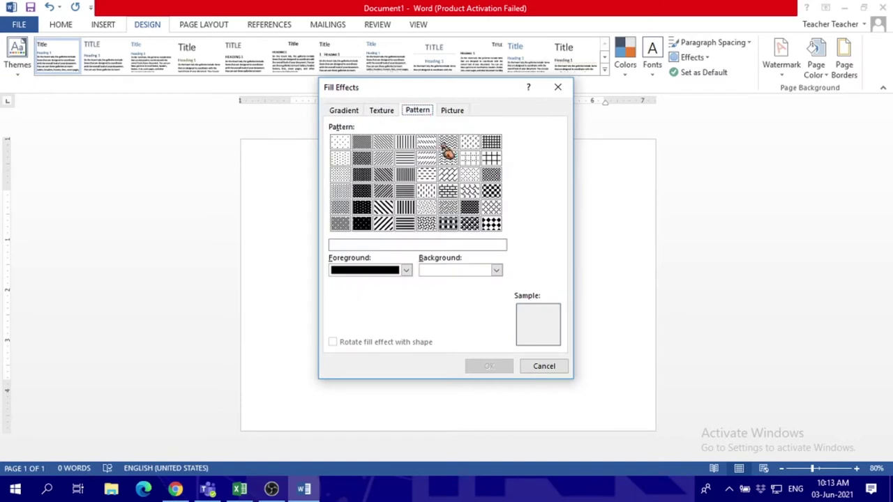
{"action": "left_click", "coordinate": [453, 111]}
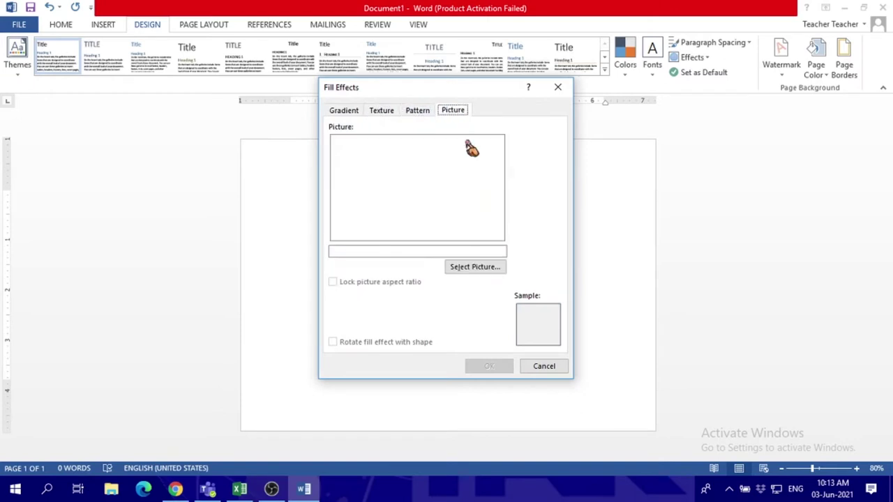
{"action": "left_click", "coordinate": [343, 111]}
{"action": "left_click", "coordinate": [489, 366]}
Draw a speech-bubble callout near the page top, moved right and tilted clockwise.
{"action": "left_click", "coordinate": [103, 25]}
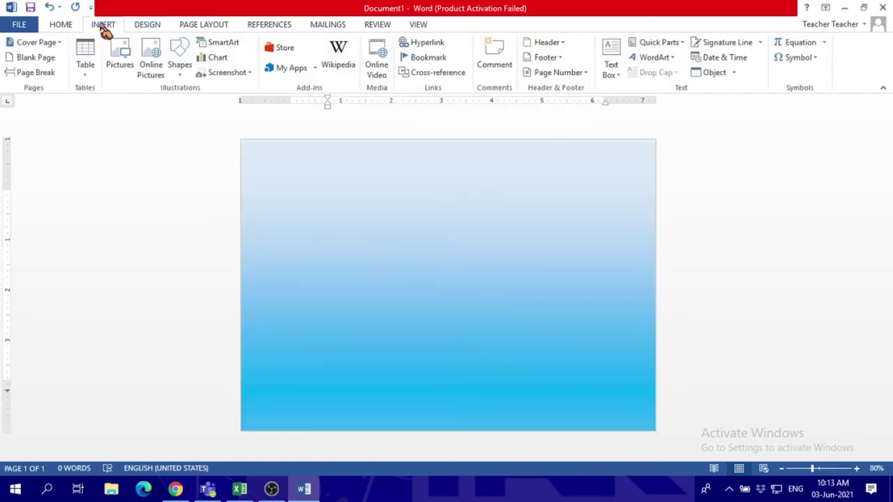
{"action": "left_click", "coordinate": [185, 74]}
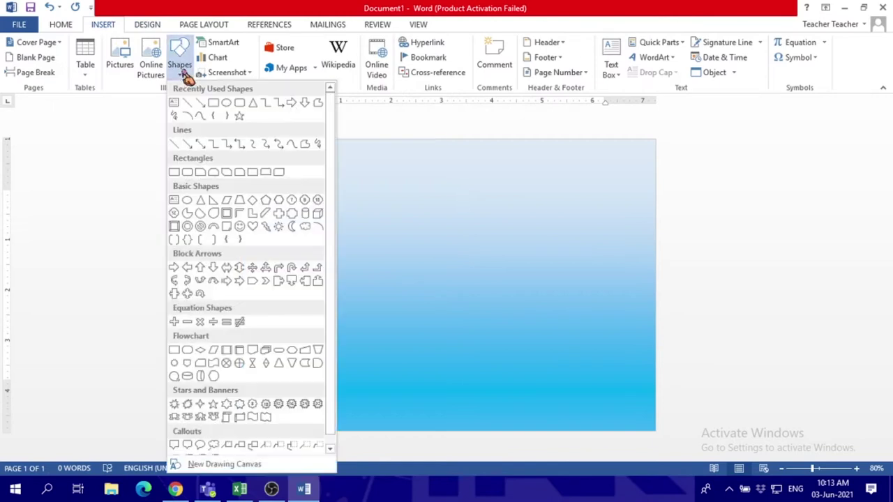
{"action": "scroll", "coordinate": [310, 338], "scroll_direction": "down", "scroll_amount": 1}
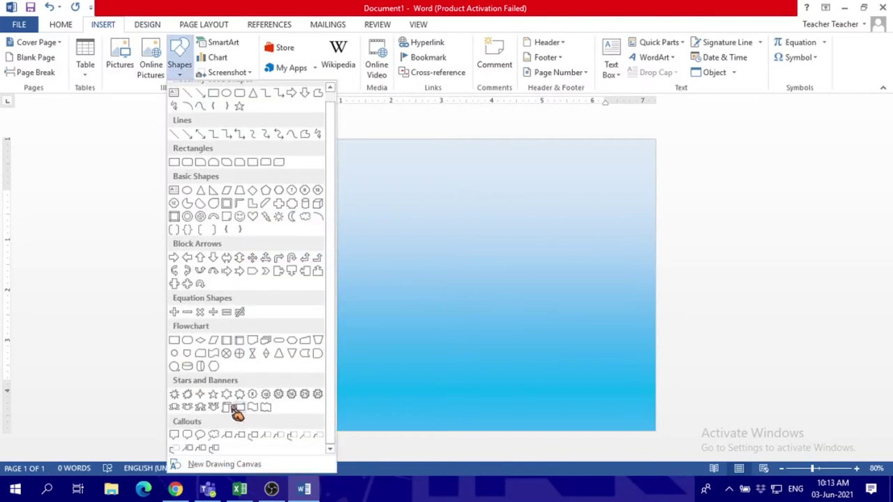
{"action": "left_click", "coordinate": [200, 435]}
{"action": "left_click_drag", "start_coordinate": [337, 171], "coordinate": [524, 274]}
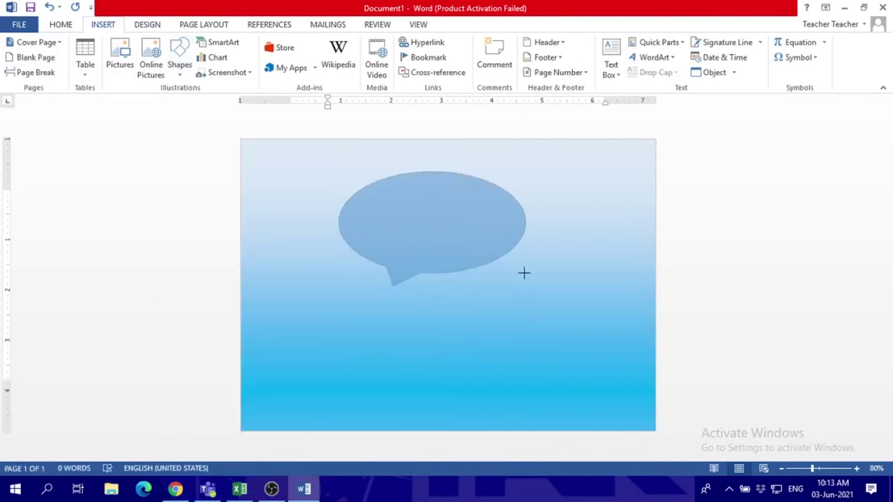
{"action": "mouse_move", "coordinate": [459, 184]}
{"action": "left_mouse_down"}
{"action": "mouse_move", "coordinate": [560, 174]}
{"action": "mouse_move", "coordinate": [530, 153]}
{"action": "mouse_move", "coordinate": [554, 155]}
{"action": "mouse_move", "coordinate": [527, 155]}
{"action": "mouse_move", "coordinate": [570, 193]}
{"action": "mouse_move", "coordinate": [595, 195]}
{"action": "left_mouse_up"}
Add the text 'Dad You are the BEST!' to the callout in bold 36 pt.
{"action": "right_click", "coordinate": [567, 218]}
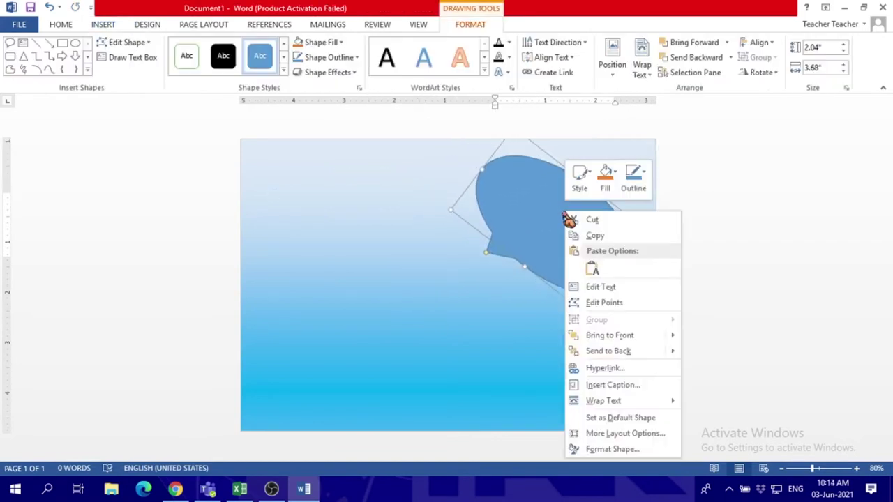
{"action": "left_click", "coordinate": [592, 287]}
{"action": "type", "text": "ad You are the BEST"}
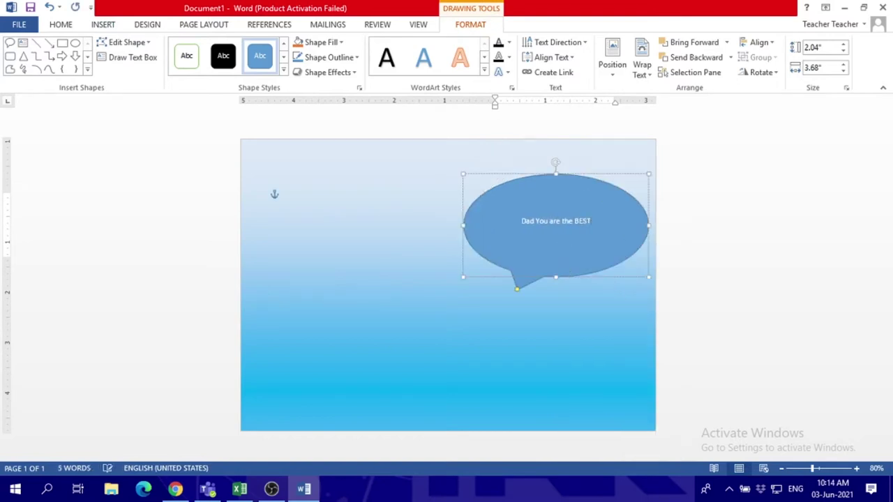
{"action": "key", "text": "ctrl+a"}
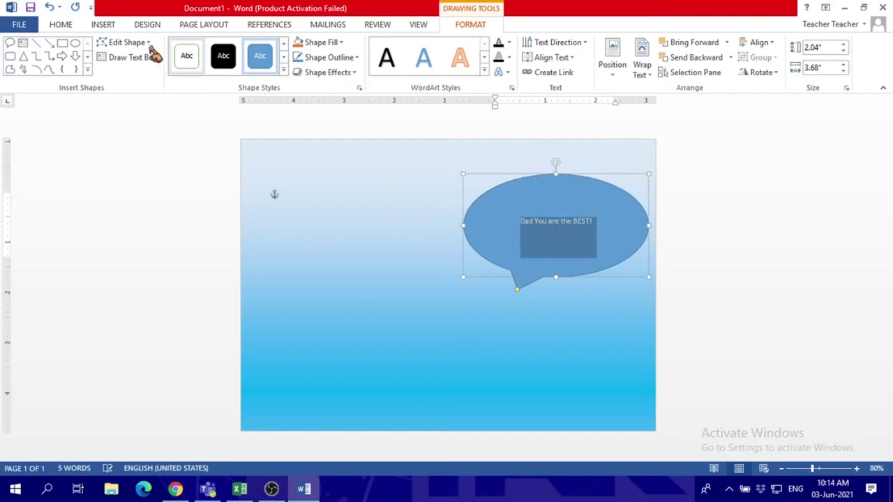
{"action": "left_click", "coordinate": [60, 25]}
{"action": "left_click", "coordinate": [189, 46]}
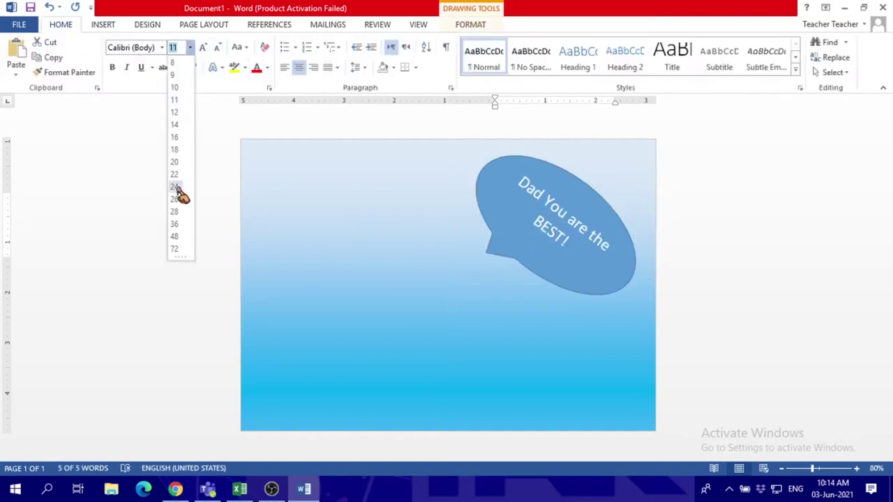
{"action": "left_click", "coordinate": [176, 224]}
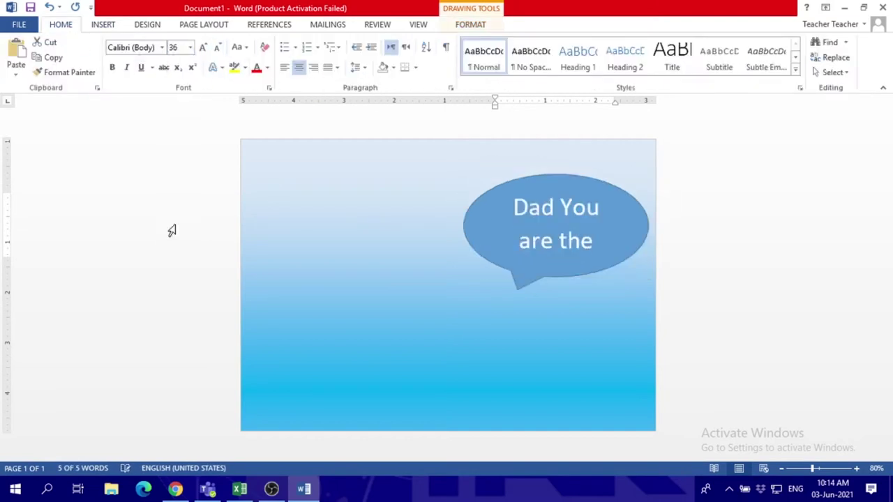
{"action": "left_click", "coordinate": [114, 68]}
Reduce the callout text to 26 pt and change 'You' to lowercase 'you'.
{"action": "left_click", "coordinate": [595, 241]}
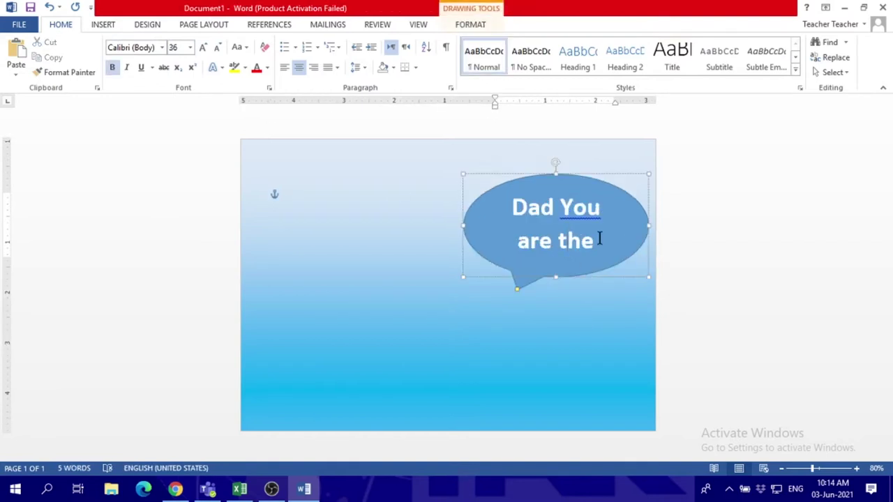
{"action": "key", "text": "ctrl+a"}
{"action": "left_click", "coordinate": [190, 47]}
{"action": "left_click", "coordinate": [174, 199]}
{"action": "left_click", "coordinate": [566, 261]}
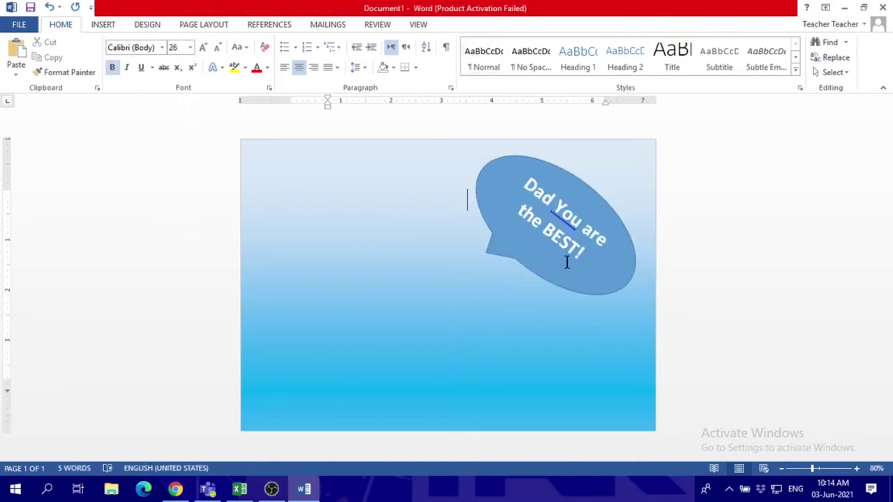
{"action": "left_click", "coordinate": [566, 217]}
{"action": "left_click", "coordinate": [423, 292]}
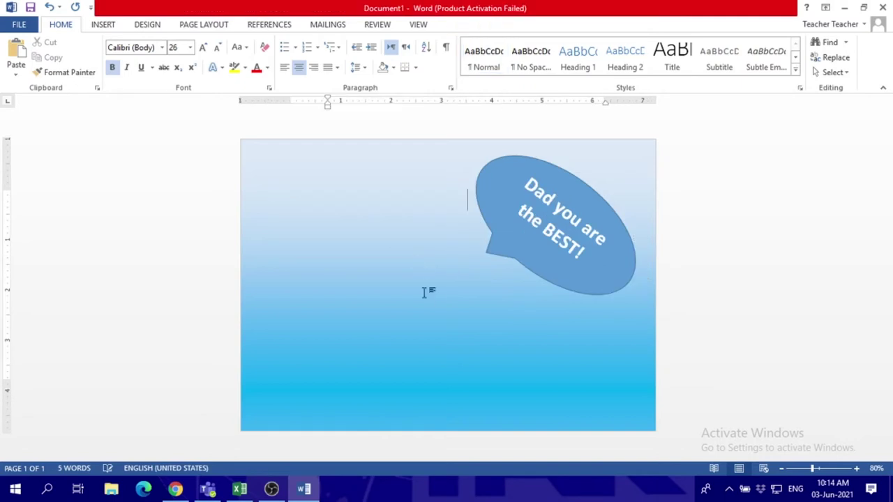
{"action": "left_click", "coordinate": [103, 25]}
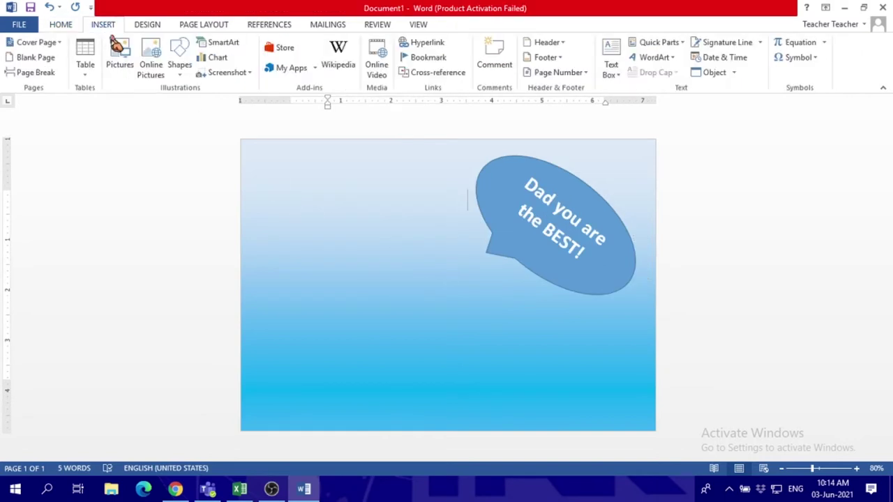
Draw a heart on the upper-left of the page and give it a blue gradient style.
{"action": "left_click", "coordinate": [177, 63]}
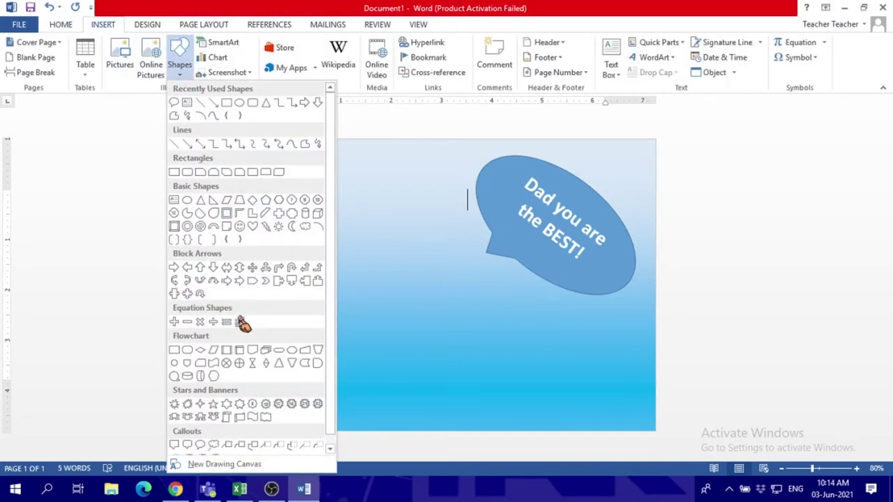
{"action": "scroll", "coordinate": [283, 313], "scroll_direction": "down", "scroll_amount": 1}
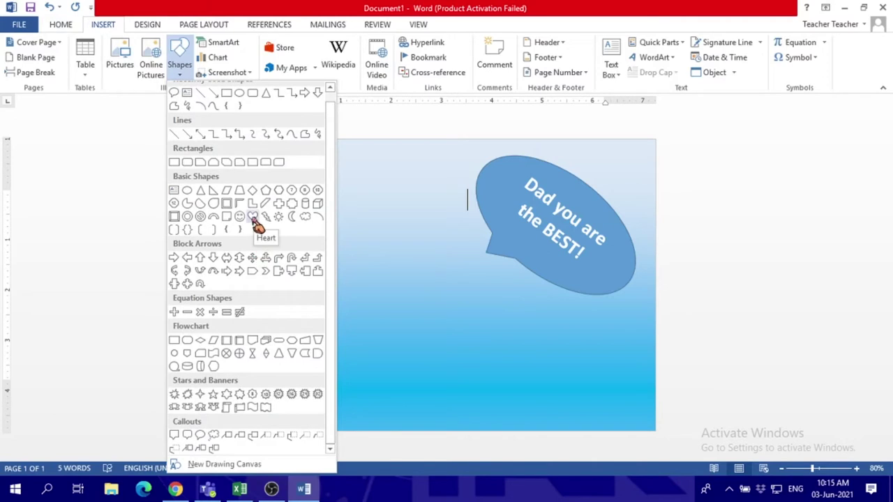
{"action": "left_click", "coordinate": [253, 217]}
{"action": "left_click_drag", "start_coordinate": [279, 192], "coordinate": [390, 285]}
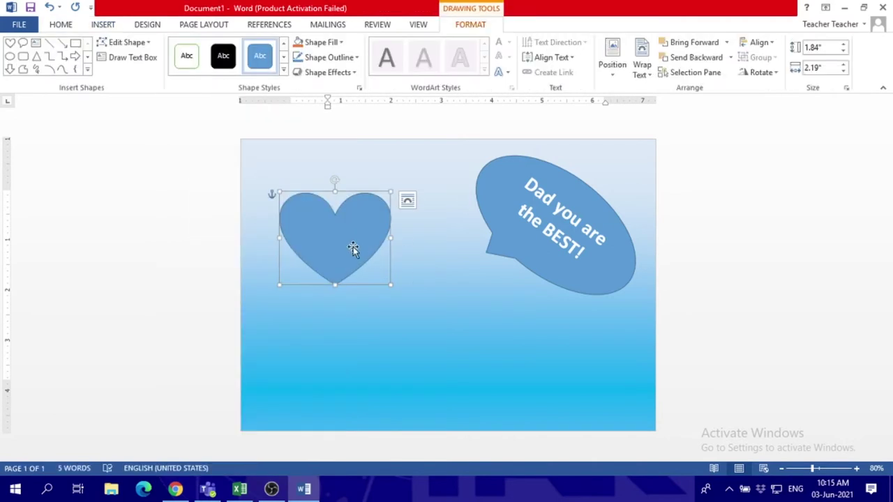
{"action": "left_click", "coordinate": [283, 70]}
{"action": "left_click", "coordinate": [224, 245]}
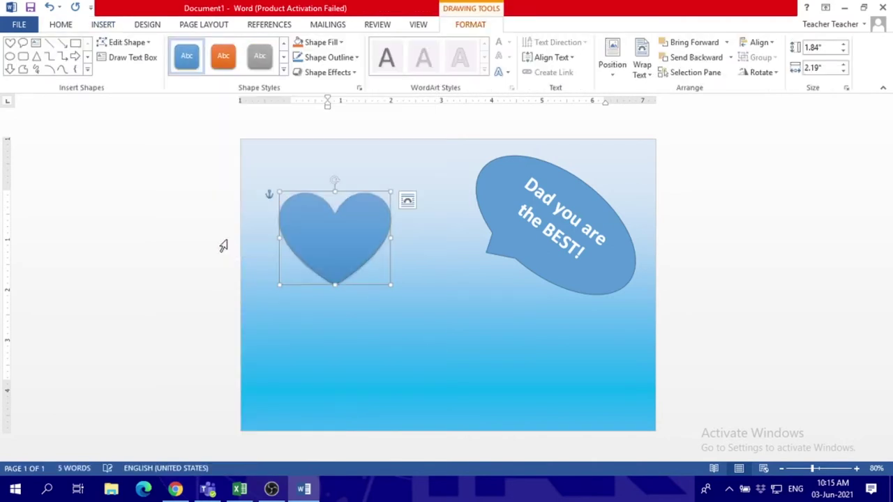
Copy the heart, place the pasted copy beside it, and shrink the lower and middle hearts.
{"action": "right_click", "coordinate": [347, 232]}
{"action": "left_click", "coordinate": [388, 248]}
{"action": "mouse_move", "coordinate": [339, 268]}
{"action": "left_mouse_down"}
{"action": "mouse_move", "coordinate": [318, 226]}
{"action": "mouse_move", "coordinate": [383, 237]}
{"action": "mouse_move", "coordinate": [327, 270]}
{"action": "mouse_move", "coordinate": [406, 306]}
{"action": "left_mouse_up"}
{"action": "key", "text": "ctrl+v"}
{"action": "key", "text": "ctrl+v"}
{"action": "key", "text": "ctrl+v"}
{"action": "key", "text": "ctrl+v"}
{"action": "left_click_drag", "start_coordinate": [395, 345], "coordinate": [360, 323]}
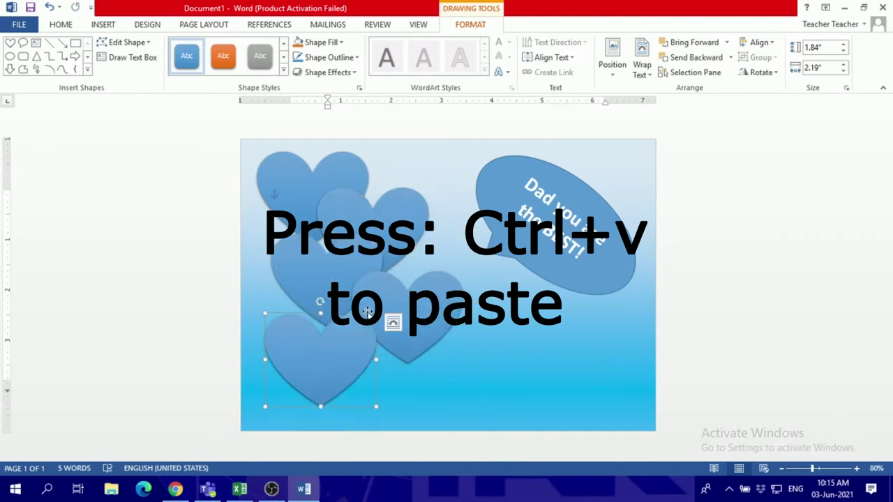
{"action": "left_click_drag", "start_coordinate": [375, 406], "coordinate": [342, 380]}
{"action": "left_click", "coordinate": [384, 300]}
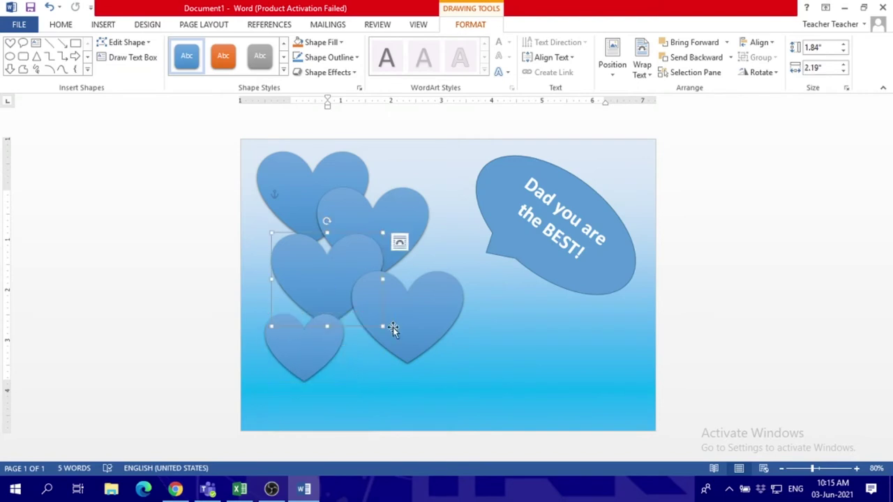
{"action": "left_click_drag", "start_coordinate": [382, 326], "coordinate": [346, 310]}
Resize and reposition the left-side hearts, shrinking the upper-middle, bottom-right and bottom-left ones.
{"action": "left_click", "coordinate": [432, 259]}
{"action": "left_click", "coordinate": [430, 284]}
{"action": "left_click", "coordinate": [412, 241]}
{"action": "left_click_drag", "start_coordinate": [428, 278], "coordinate": [420, 272]}
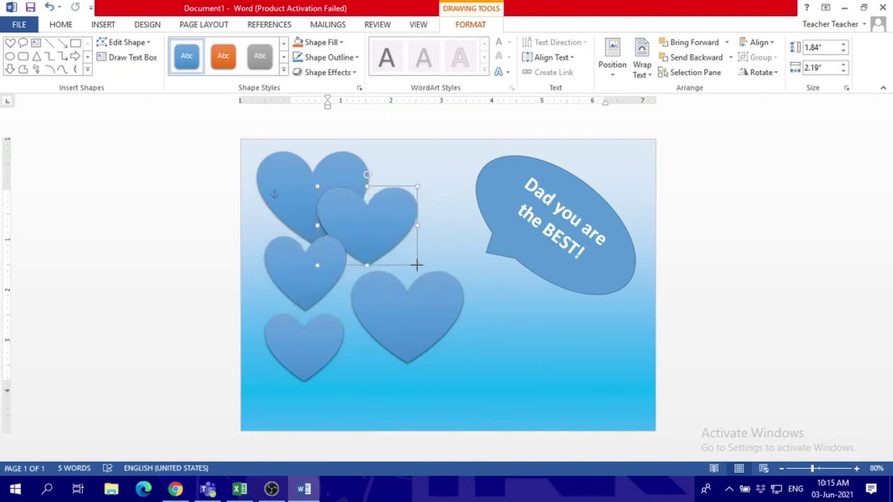
{"action": "left_click", "coordinate": [299, 283]}
{"action": "left_click_drag", "start_coordinate": [299, 283], "coordinate": [304, 272]}
{"action": "left_click", "coordinate": [432, 340]}
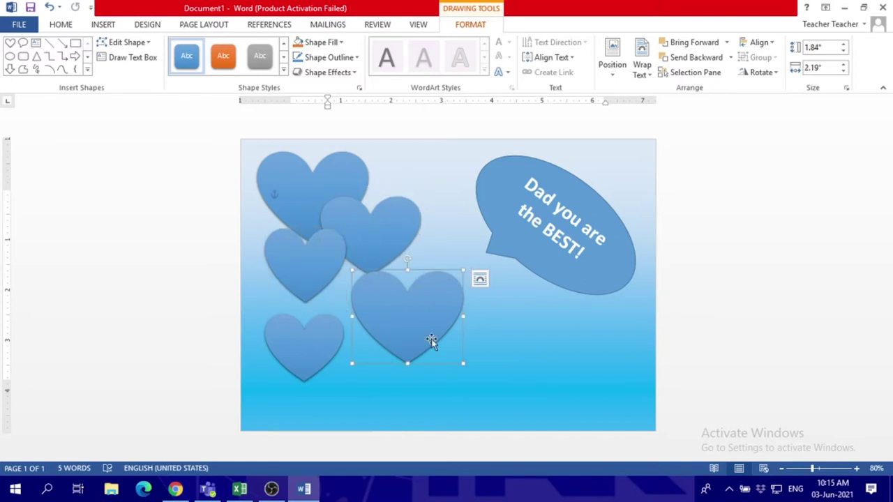
{"action": "left_click_drag", "start_coordinate": [464, 362], "coordinate": [432, 349]}
{"action": "left_click_drag", "start_coordinate": [395, 299], "coordinate": [425, 291]}
{"action": "left_click", "coordinate": [335, 366]}
{"action": "left_click_drag", "start_coordinate": [341, 380], "coordinate": [331, 370]}
{"action": "mouse_move", "coordinate": [304, 340]}
{"action": "left_mouse_down"}
{"action": "mouse_move", "coordinate": [345, 321]}
{"action": "mouse_move", "coordinate": [341, 342]}
{"action": "mouse_move", "coordinate": [353, 342]}
{"action": "left_mouse_up"}
Paste more heart copies along the bottom-left and shrink one to a small size.
{"action": "right_click", "coordinate": [353, 342]}
{"action": "key", "text": "Escape"}
{"action": "left_click", "coordinate": [359, 286]}
{"action": "key", "text": "ctrl+v"}
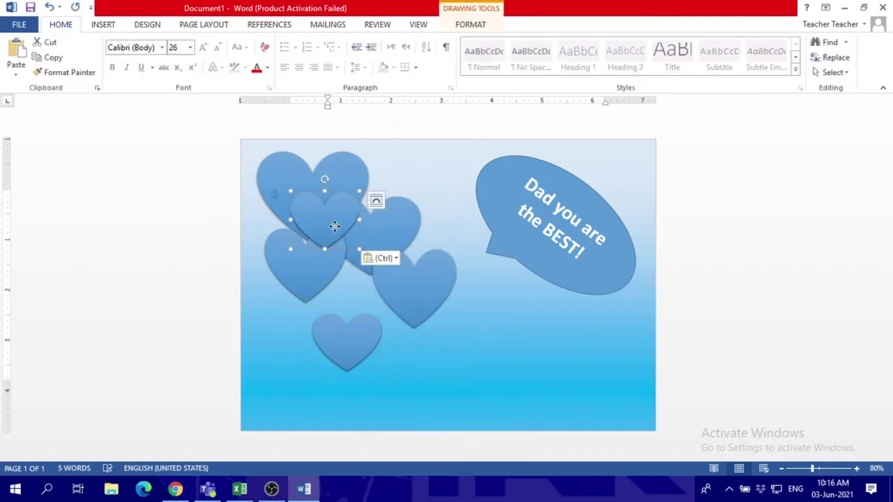
{"action": "mouse_move", "coordinate": [300, 224]}
{"action": "left_mouse_down"}
{"action": "mouse_move", "coordinate": [276, 375]}
{"action": "mouse_move", "coordinate": [398, 419]}
{"action": "mouse_move", "coordinate": [426, 357]}
{"action": "mouse_move", "coordinate": [493, 387]}
{"action": "mouse_move", "coordinate": [558, 393]}
{"action": "mouse_move", "coordinate": [554, 319]}
{"action": "mouse_move", "coordinate": [516, 342]}
{"action": "left_mouse_up"}
{"action": "key", "text": "ctrl+v"}
{"action": "key", "text": "ctrl+v"}
{"action": "key", "text": "ctrl+v"}
{"action": "key", "text": "ctrl+v"}
{"action": "mouse_move", "coordinate": [541, 369]}
{"action": "left_mouse_down"}
{"action": "mouse_move", "coordinate": [518, 364]}
{"action": "mouse_move", "coordinate": [512, 345]}
{"action": "left_mouse_up"}
Copy the small heart and paste several copies along the bottom toward the lower-right edge.
{"action": "right_click", "coordinate": [492, 328]}
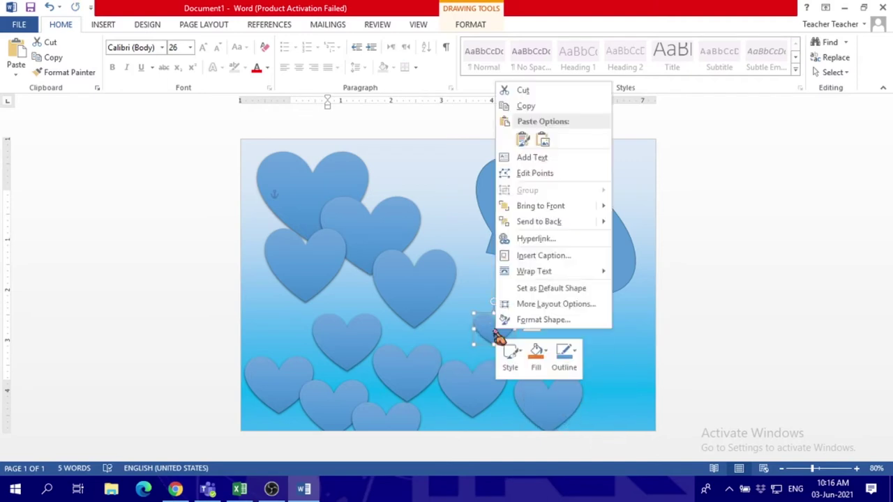
{"action": "left_click", "coordinate": [530, 106]}
{"action": "mouse_move", "coordinate": [494, 326]}
{"action": "left_mouse_down"}
{"action": "mouse_move", "coordinate": [460, 340]}
{"action": "mouse_move", "coordinate": [492, 357]}
{"action": "mouse_move", "coordinate": [386, 354]}
{"action": "mouse_move", "coordinate": [257, 325]}
{"action": "mouse_move", "coordinate": [276, 340]}
{"action": "left_mouse_up"}
{"action": "key", "text": "ctrl+v"}
{"action": "key", "text": "ctrl+v"}
{"action": "key", "text": "ctrl+v"}
{"action": "mouse_move", "coordinate": [388, 324]}
{"action": "left_mouse_down"}
{"action": "mouse_move", "coordinate": [465, 297]}
{"action": "mouse_move", "coordinate": [497, 404]}
{"action": "mouse_move", "coordinate": [593, 418]}
{"action": "mouse_move", "coordinate": [642, 414]}
{"action": "left_mouse_up"}
{"action": "key", "text": "ctrl+v"}
{"action": "key", "text": "ctrl+v"}
{"action": "key", "text": "ctrl+v"}
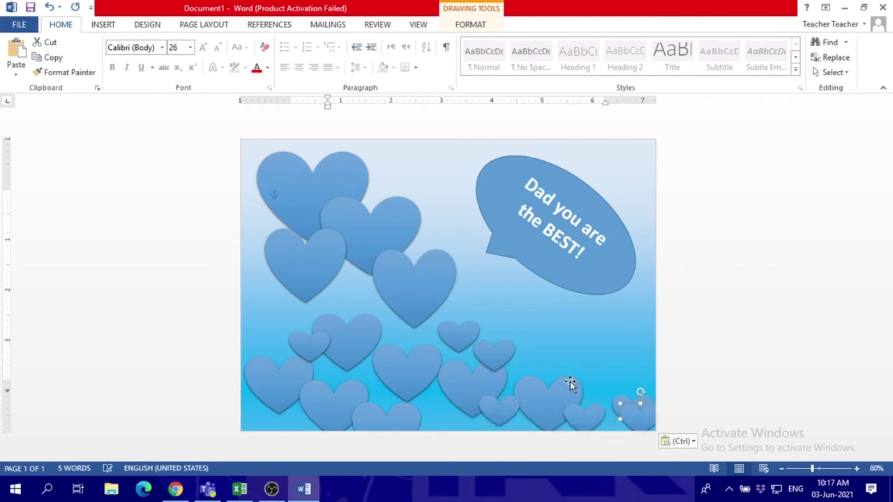
{"action": "key", "text": "ctrl+v"}
{"action": "mouse_move", "coordinate": [597, 365]}
{"action": "left_mouse_down"}
{"action": "mouse_move", "coordinate": [599, 331]}
{"action": "mouse_move", "coordinate": [613, 341]}
{"action": "left_mouse_up"}
{"action": "key", "text": "ctrl+v"}
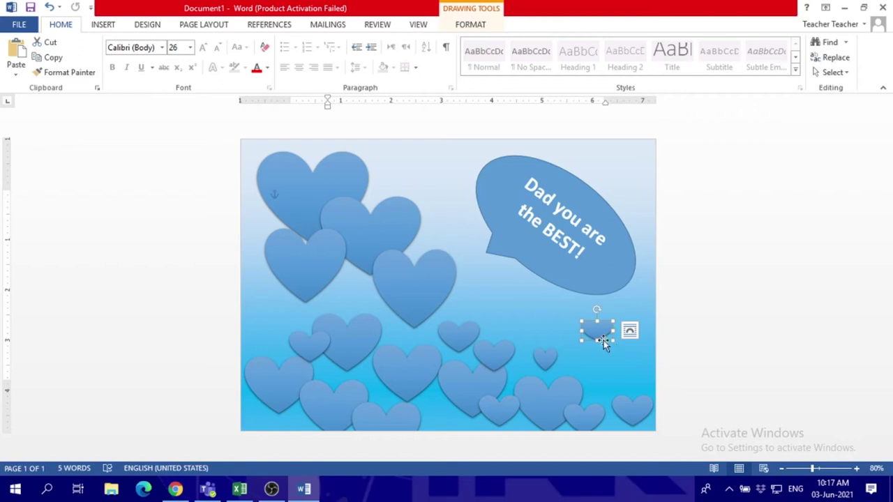
{"action": "left_click_drag", "start_coordinate": [613, 341], "coordinate": [574, 320]}
{"action": "left_click", "coordinate": [433, 159]}
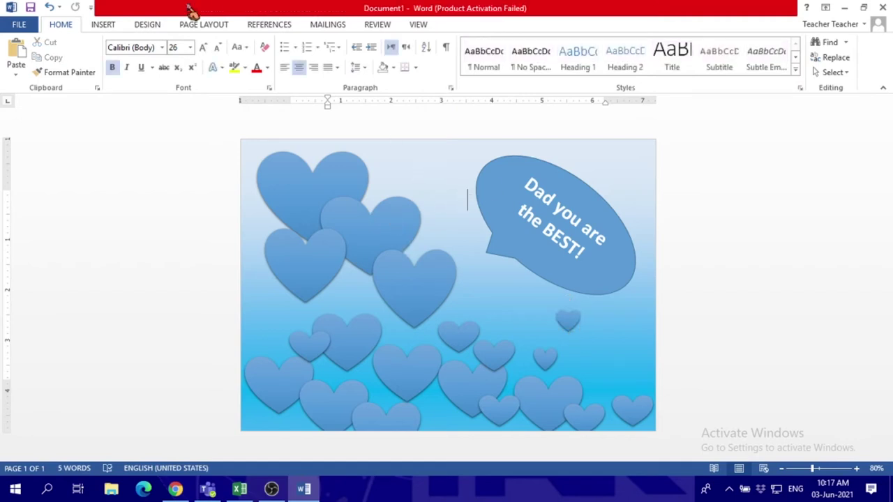
Draw a text box across the card's middle and type 'Dad!!', 'And a Best mate...', 'And you always will be'.
{"action": "left_click", "coordinate": [102, 24]}
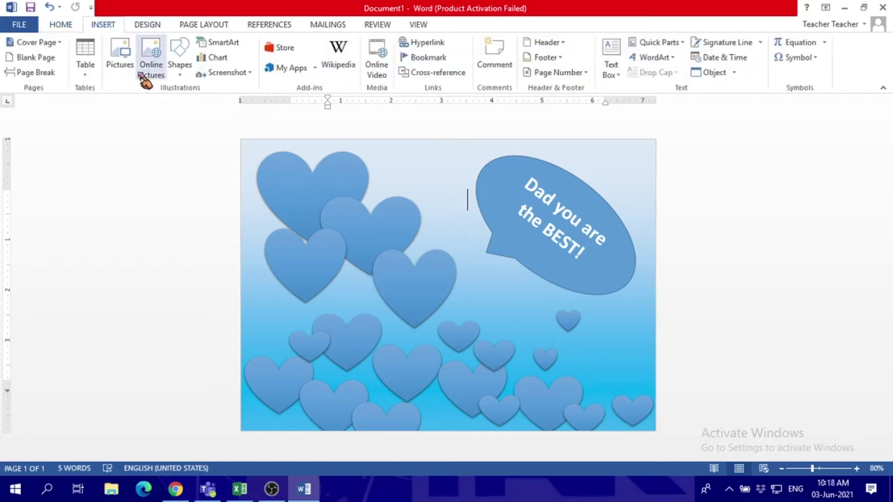
{"action": "left_click", "coordinate": [120, 59]}
{"action": "left_click", "coordinate": [179, 66]}
{"action": "left_click", "coordinate": [205, 113]}
{"action": "mouse_move", "coordinate": [307, 215]}
{"action": "left_mouse_down"}
{"action": "mouse_move", "coordinate": [389, 274]}
{"action": "mouse_move", "coordinate": [520, 331]}
{"action": "left_mouse_up"}
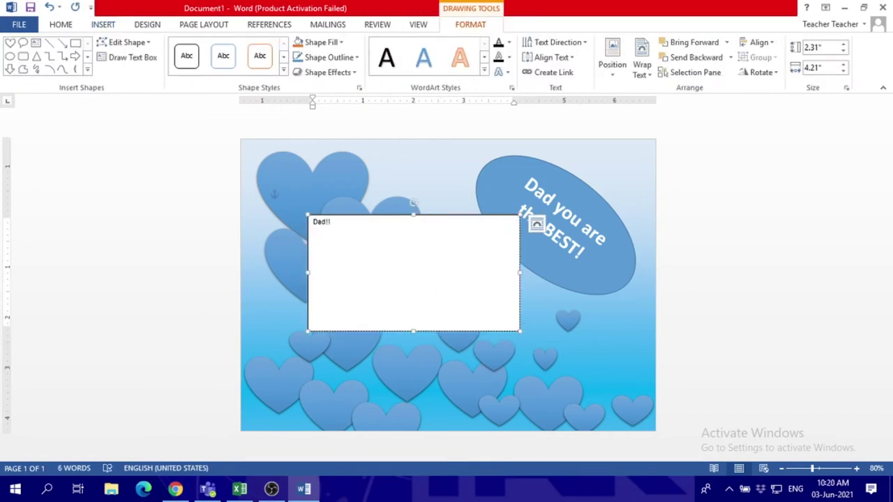
{"action": "type", "text": "And a Bestmate..."}
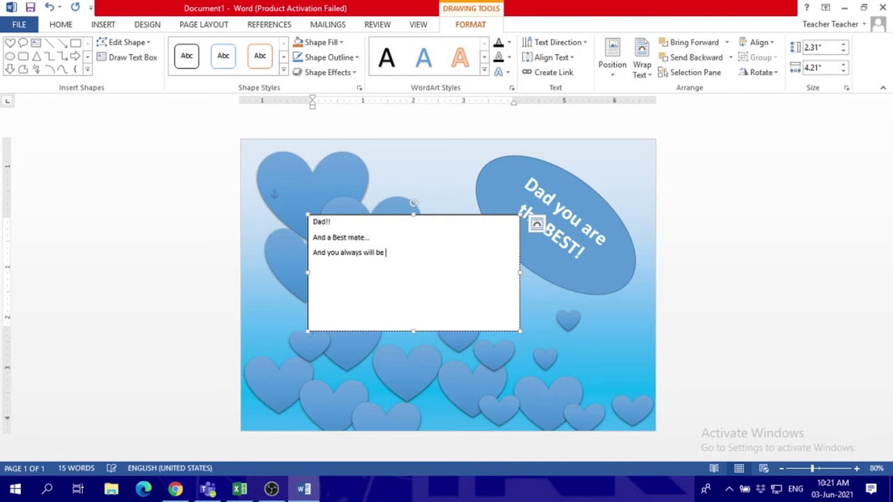
{"action": "left_click", "coordinate": [102, 27]}
{"action": "left_click", "coordinate": [797, 57]}
{"action": "left_click", "coordinate": [810, 154]}
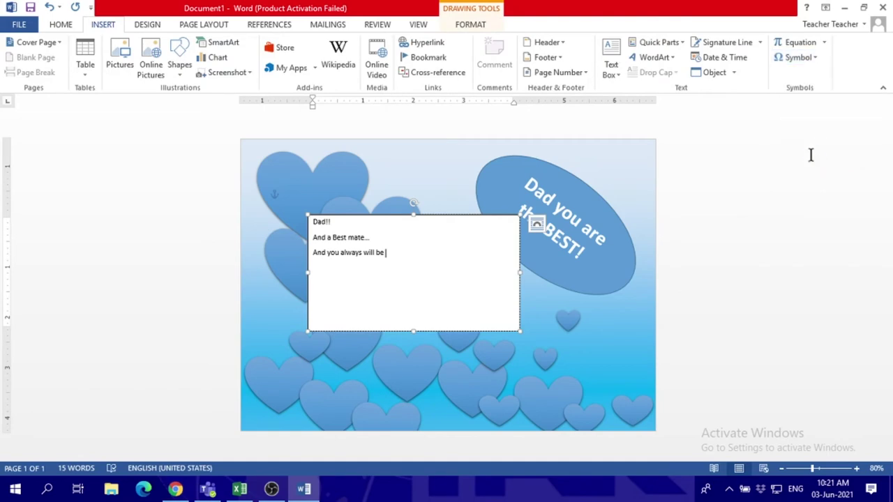
Insert the Webdings heart symbol after 'And you always will be'.
{"action": "left_click_drag", "start_coordinate": [617, 183], "coordinate": [518, 185]}
{"action": "left_click", "coordinate": [376, 146]}
{"action": "scroll", "coordinate": [358, 194], "scroll_direction": "down", "scroll_amount": 5}
{"action": "scroll", "coordinate": [361, 191], "scroll_direction": "down", "scroll_amount": 5}
{"action": "scroll", "coordinate": [362, 193], "scroll_direction": "up", "scroll_amount": 1}
{"action": "scroll", "coordinate": [365, 194], "scroll_direction": "down", "scroll_amount": 1}
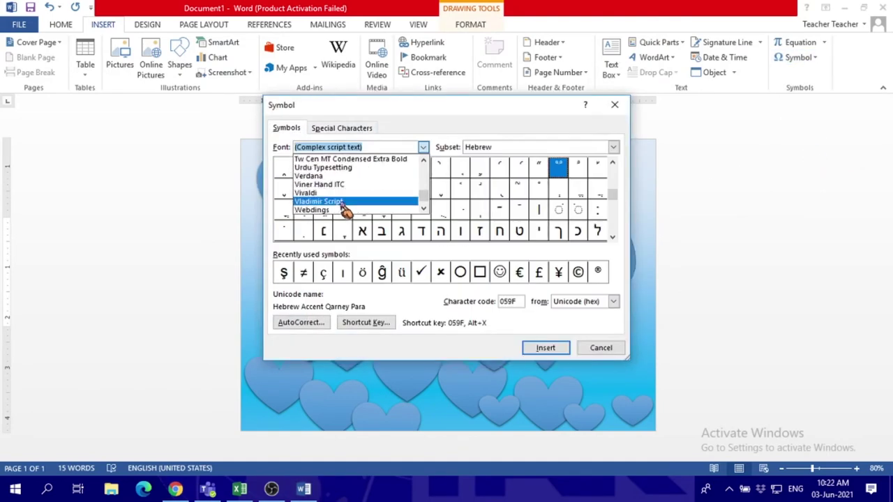
{"action": "left_click", "coordinate": [344, 209]}
{"action": "left_click", "coordinate": [611, 237]}
{"action": "left_click", "coordinate": [612, 237]}
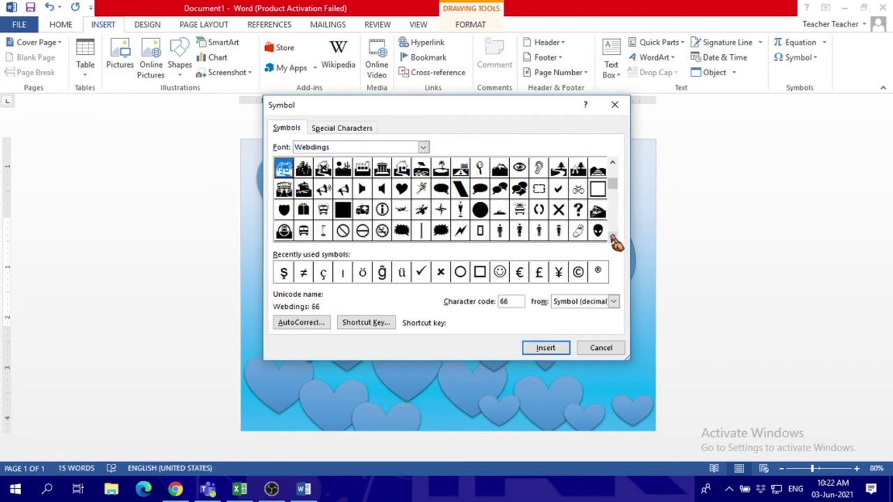
{"action": "left_click", "coordinate": [401, 191]}
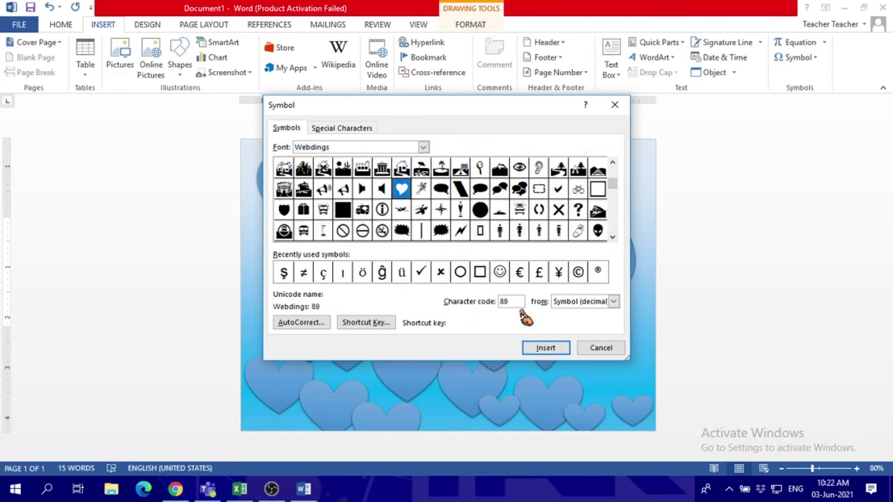
{"action": "left_click", "coordinate": [612, 301]}
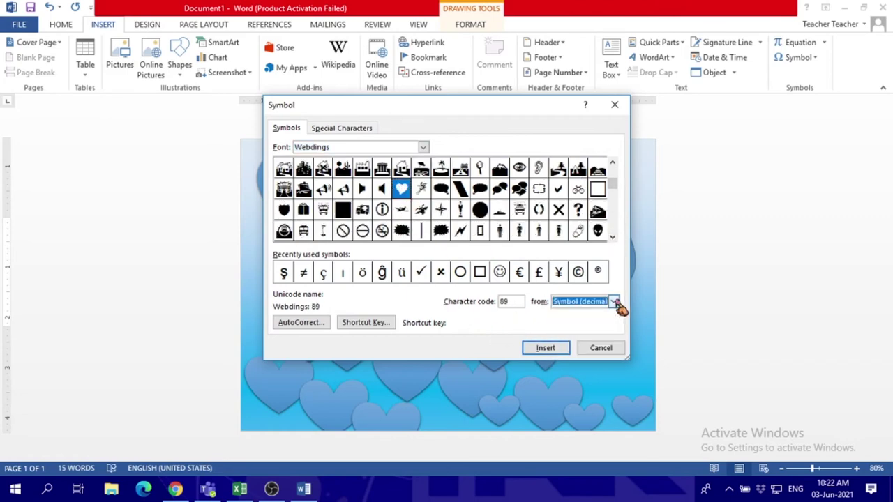
{"action": "left_click", "coordinate": [544, 348]}
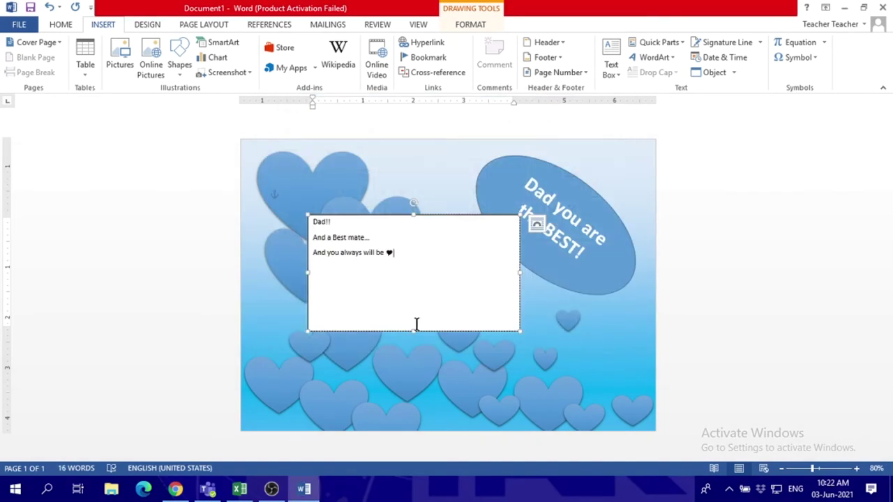
Shrink the text box slightly and give it an outlined style, light-blue fill and thick outline.
{"action": "left_click_drag", "start_coordinate": [511, 333], "coordinate": [502, 322]}
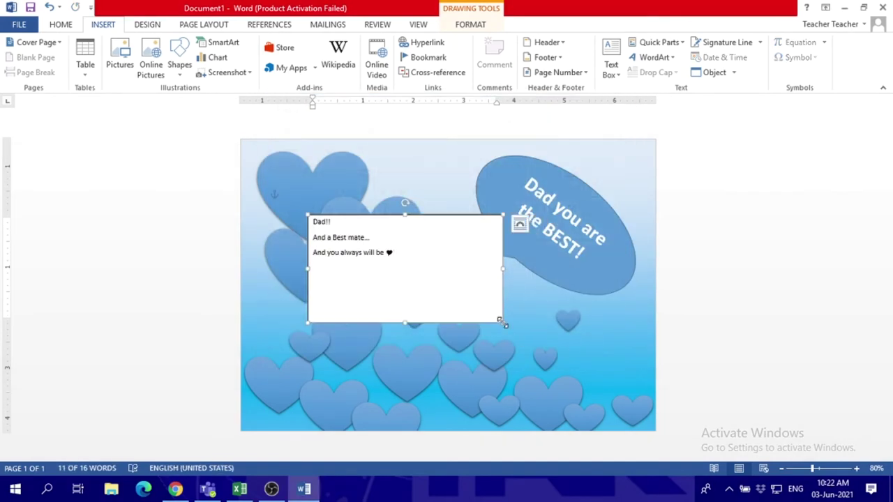
{"action": "left_click", "coordinate": [472, 24]}
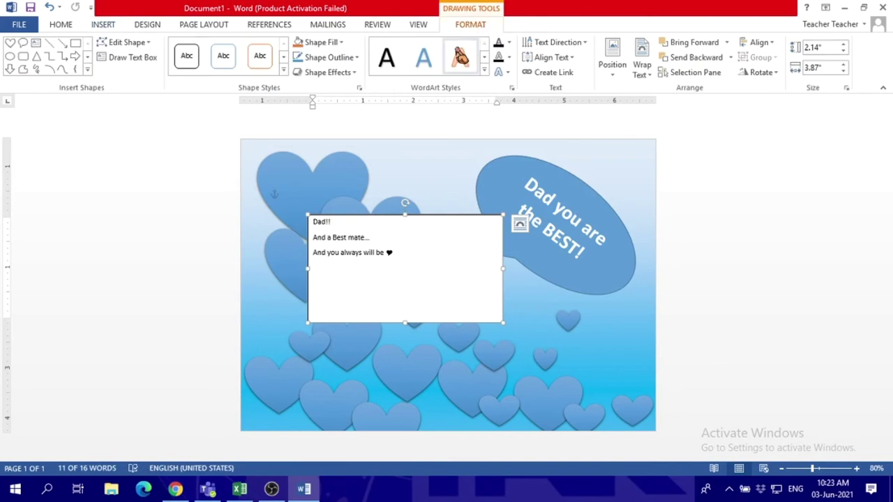
{"action": "left_click", "coordinate": [283, 77]}
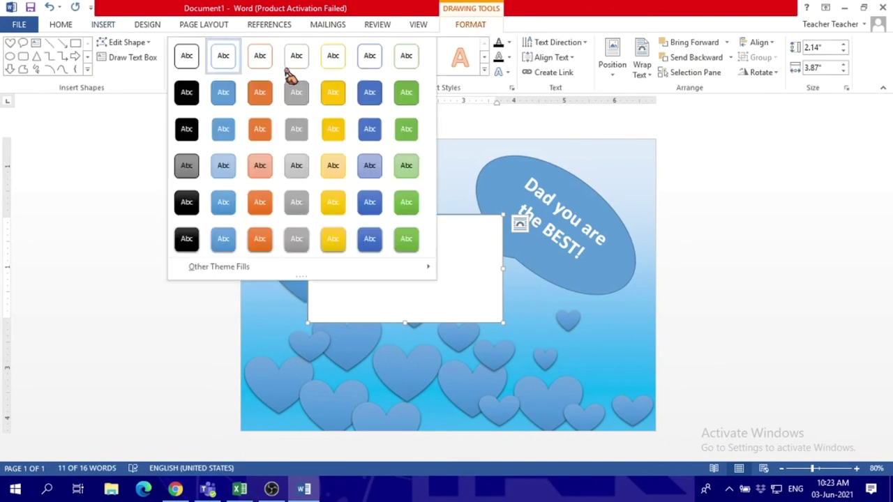
{"action": "left_click", "coordinate": [227, 64]}
{"action": "left_click", "coordinate": [335, 43]}
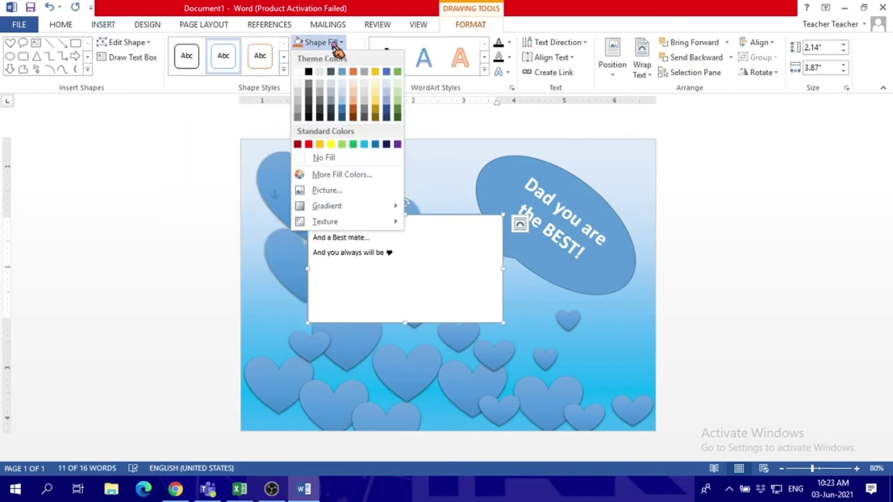
{"action": "left_click", "coordinate": [343, 85]}
{"action": "left_click", "coordinate": [328, 58]}
{"action": "mouse_move", "coordinate": [324, 206]}
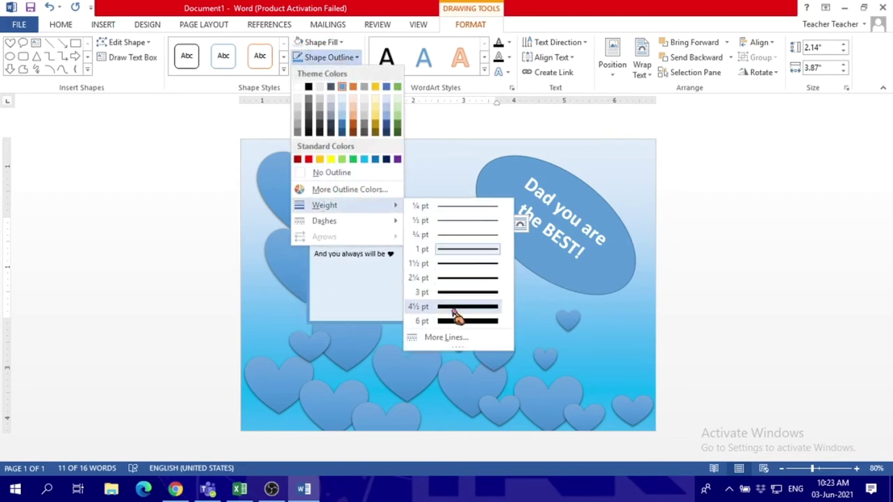
{"action": "left_click", "coordinate": [454, 320]}
Make the message text 24 pt dark blue and tilt the box over the hearts.
{"action": "left_click_drag", "start_coordinate": [402, 256], "coordinate": [295, 189]}
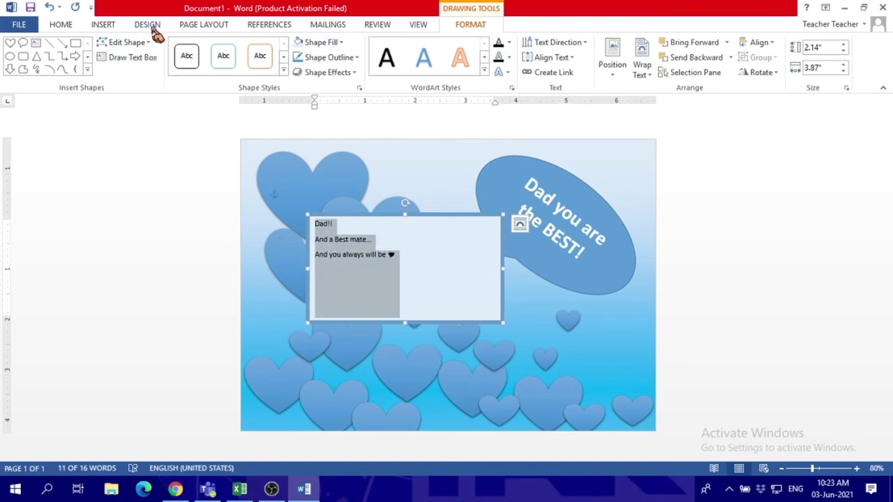
{"action": "left_click", "coordinate": [61, 24]}
{"action": "left_click", "coordinate": [266, 68]}
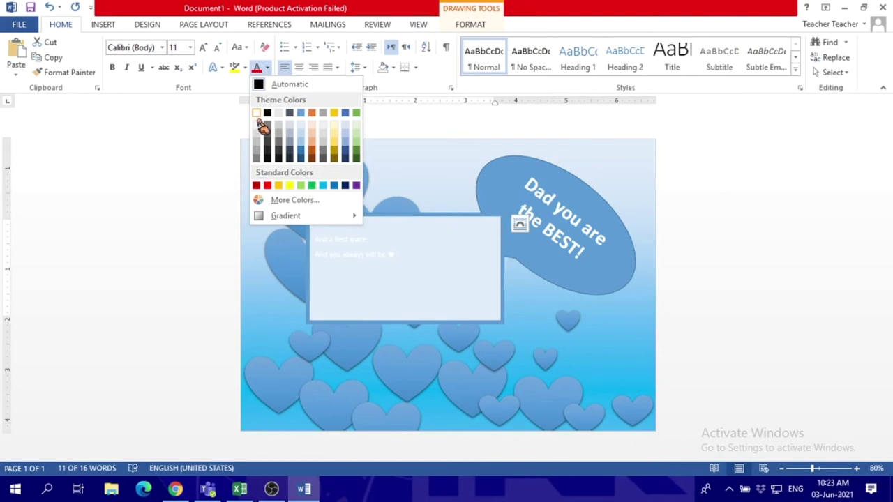
{"action": "left_click", "coordinate": [344, 185]}
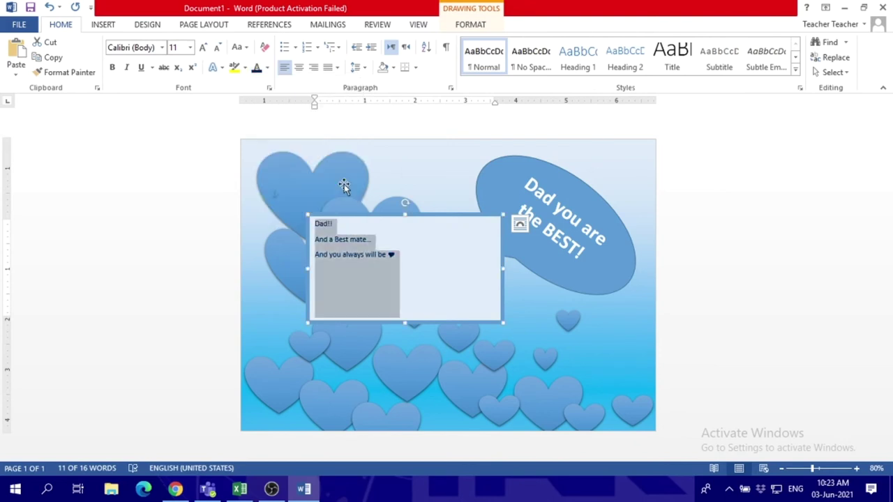
{"action": "left_click", "coordinate": [189, 47]}
{"action": "left_click", "coordinate": [175, 193]}
{"action": "mouse_move", "coordinate": [405, 203]}
{"action": "left_mouse_down"}
{"action": "mouse_move", "coordinate": [391, 211]}
{"action": "mouse_move", "coordinate": [374, 263]}
{"action": "left_mouse_up"}
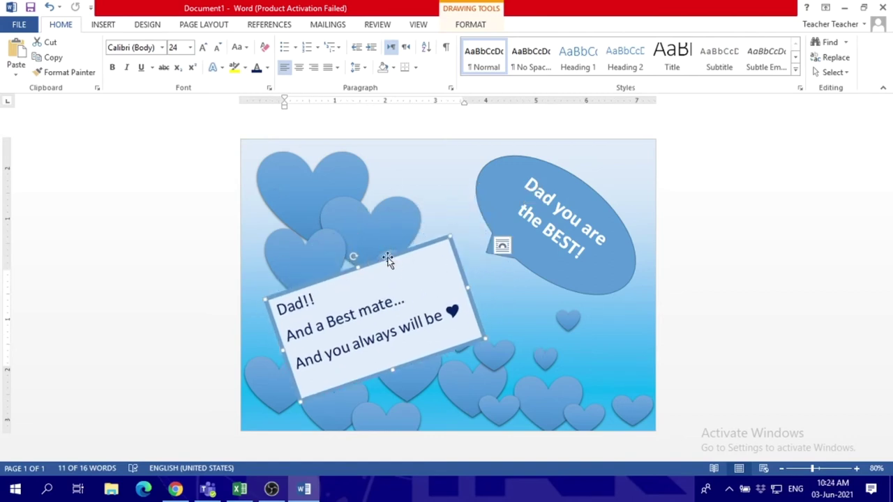
{"action": "right_click", "coordinate": [389, 261]}
Duplicate the Dad!! text box, straighten the copy, and replace its text with 'Your Son (Your Name here )'.
{"action": "left_click", "coordinate": [513, 283]}
{"action": "key", "text": "ctrl+v"}
{"action": "left_click_drag", "start_coordinate": [369, 209], "coordinate": [498, 281]}
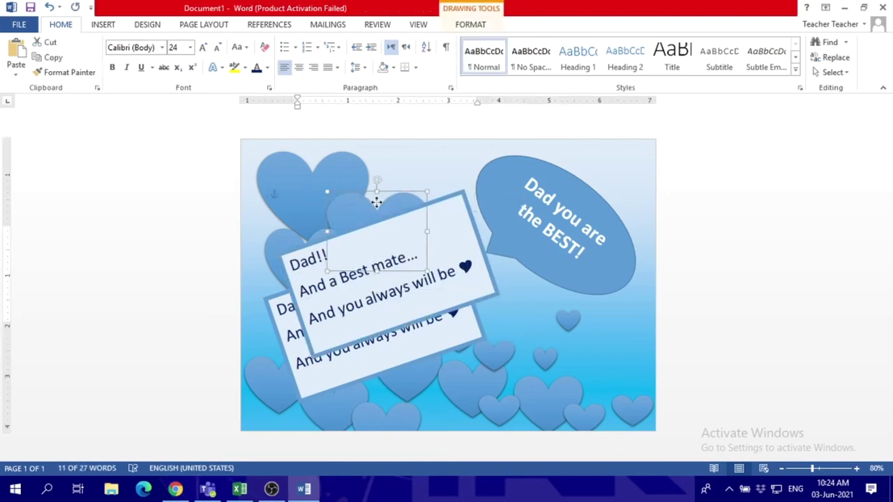
{"action": "double_click", "coordinate": [465, 291]}
{"action": "left_click", "coordinate": [591, 346]}
{"action": "key", "text": "ctrl+shift+Home"}
{"action": "type", "text": "Your Son ♥"}
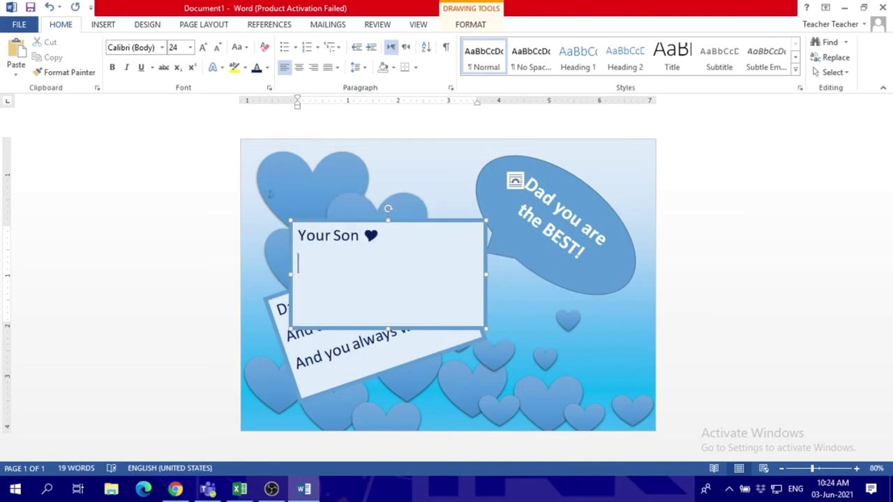
{"action": "left_click", "coordinate": [466, 200]}
{"action": "type", "text": "0"}
Widen the Your Son card so the name fits and place it at the bottom-right corner.
{"action": "left_click", "coordinate": [344, 275]}
{"action": "left_click", "coordinate": [418, 265]}
{"action": "left_click", "coordinate": [389, 211]}
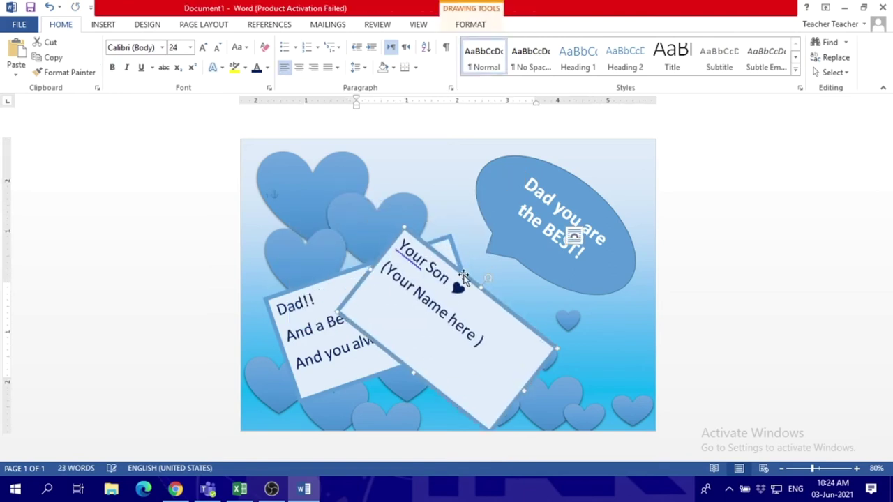
{"action": "left_click_drag", "start_coordinate": [454, 285], "coordinate": [445, 299]}
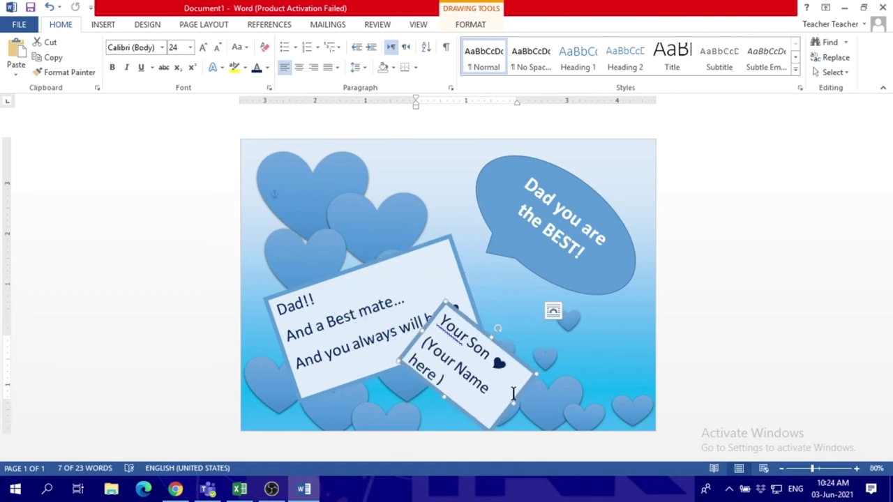
{"action": "left_click_drag", "start_coordinate": [514, 403], "coordinate": [528, 426]}
{"action": "mouse_move", "coordinate": [530, 355]}
{"action": "left_mouse_down"}
{"action": "mouse_move", "coordinate": [632, 357]}
{"action": "mouse_move", "coordinate": [613, 342]}
{"action": "left_mouse_up"}
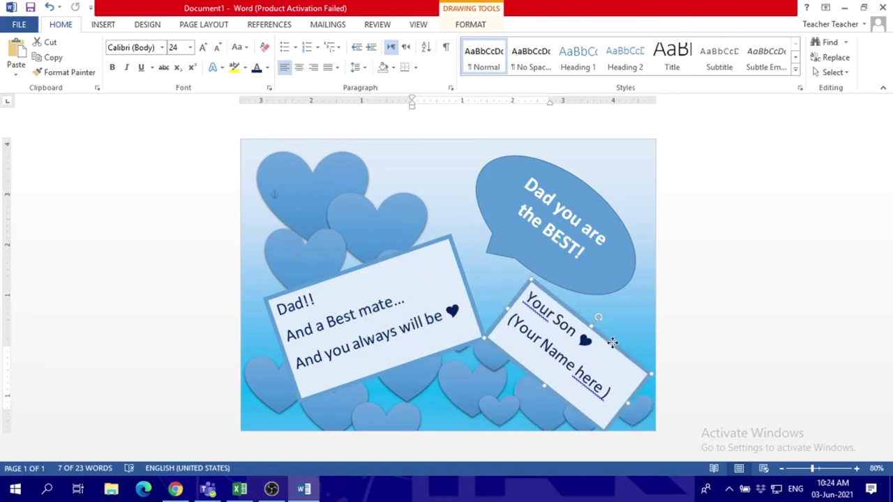
Shift the Dad!! card up and to the left.
{"action": "left_click", "coordinate": [377, 263]}
{"action": "left_click_drag", "start_coordinate": [377, 264], "coordinate": [367, 234]}
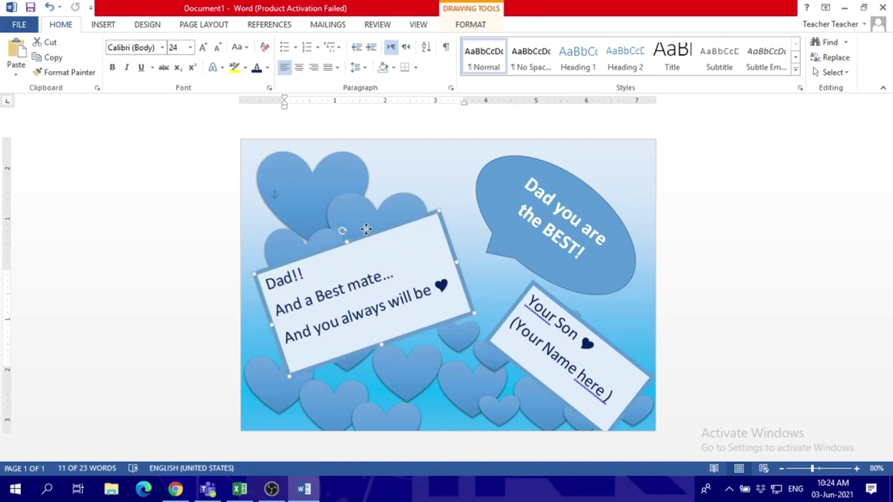
{"action": "left_click", "coordinate": [490, 201]}
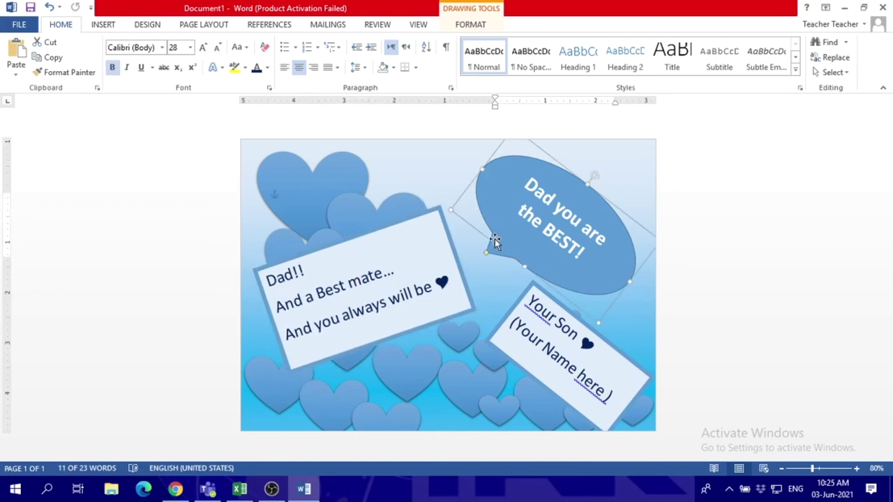
Give the 'Dad you are the BEST!' speech bubble a heavier outline weight.
{"action": "left_click", "coordinate": [470, 24]}
{"action": "left_click", "coordinate": [333, 58]}
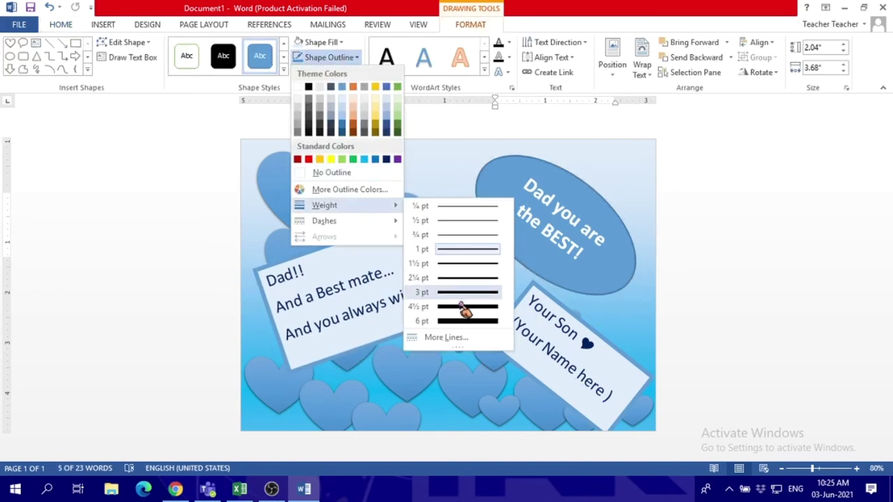
{"action": "left_click", "coordinate": [463, 307]}
{"action": "left_click", "coordinate": [425, 369]}
{"action": "left_click", "coordinate": [617, 322]}
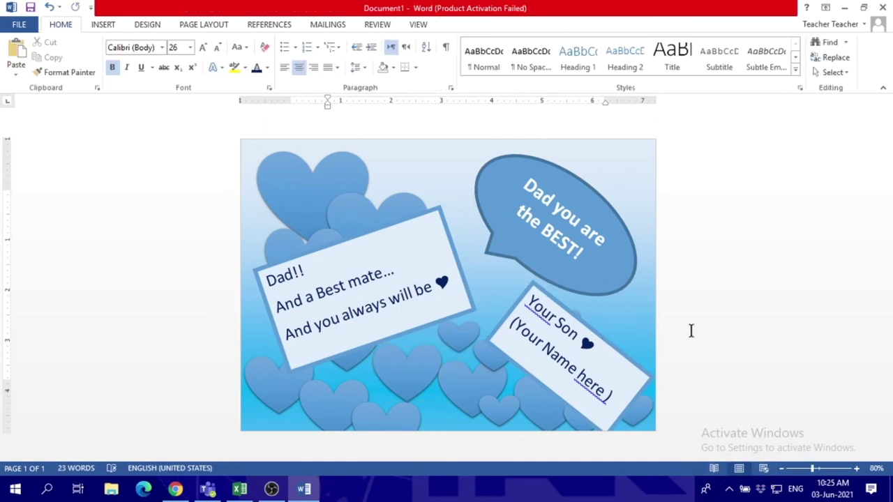
Check the Page Setup settings and close them without making changes.
{"action": "double_click", "coordinate": [652, 429]}
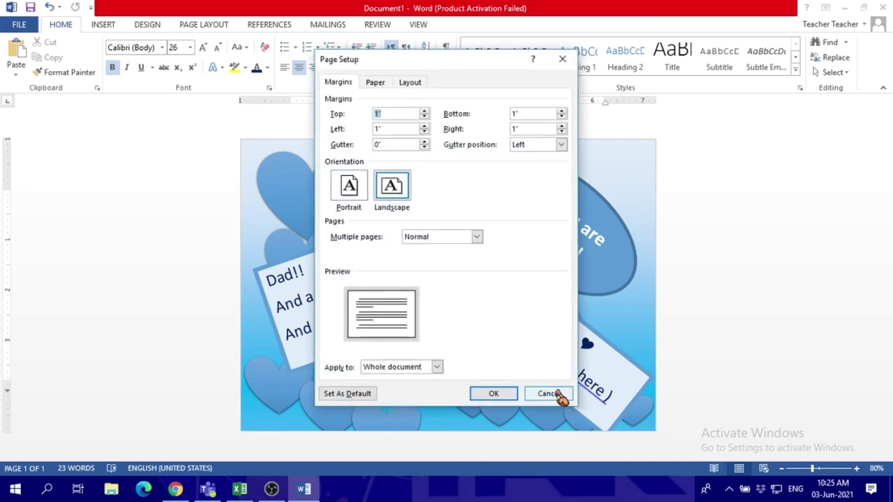
{"action": "left_click", "coordinate": [560, 392]}
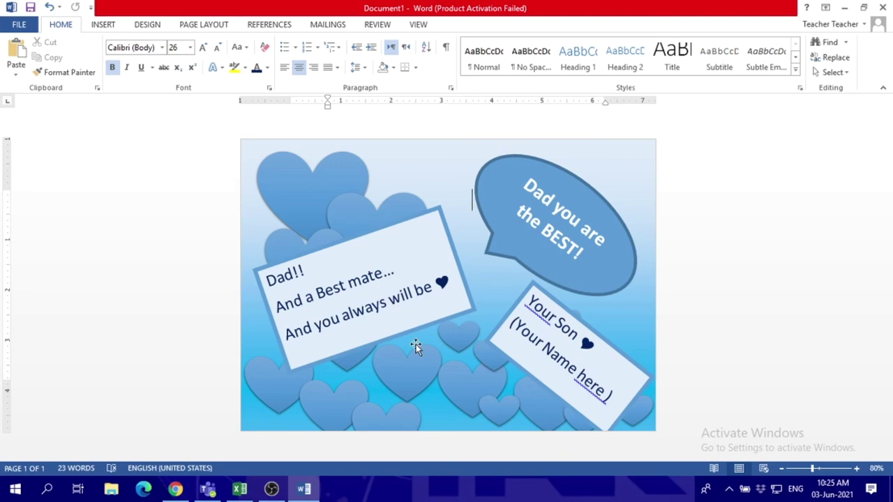
{"action": "left_click", "coordinate": [26, 25]}
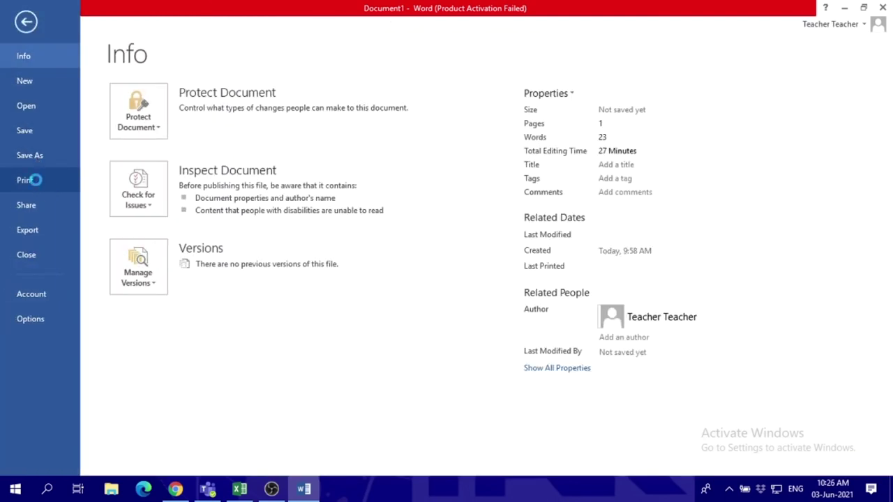
Preview the card as it will print, then go to the Save As page.
{"action": "left_click", "coordinate": [35, 180]}
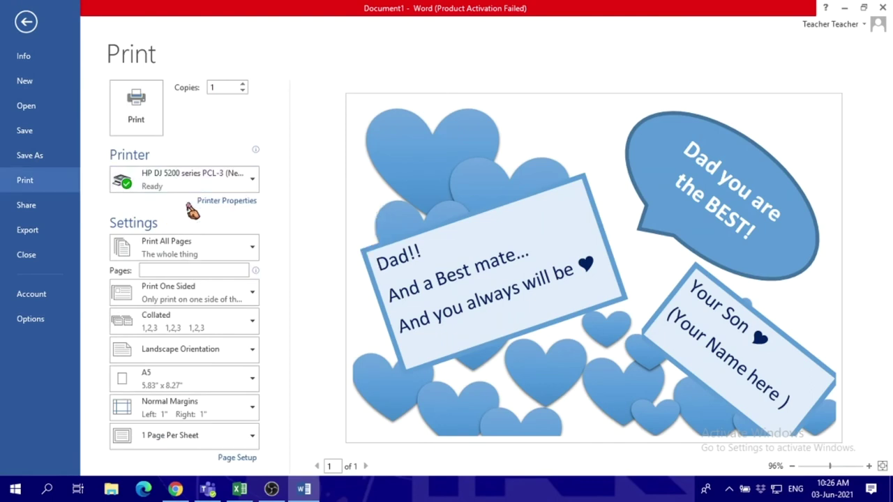
{"action": "left_click", "coordinate": [54, 156]}
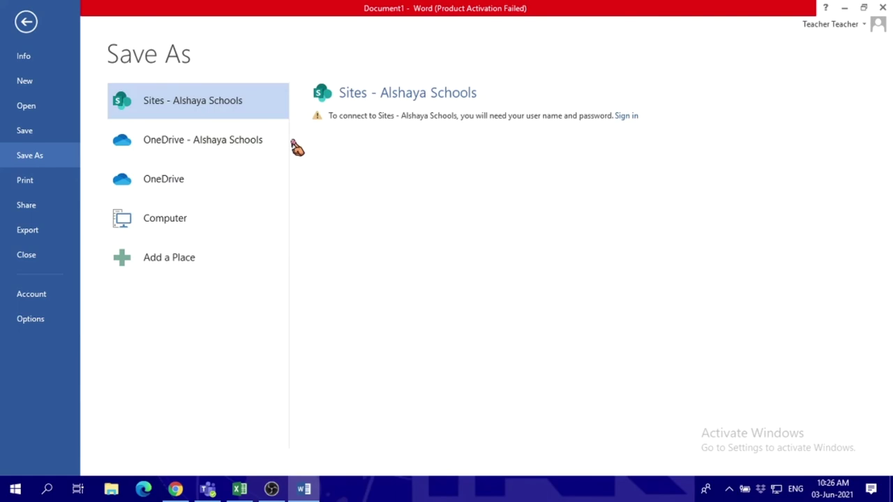
Save the card to the Desktop as a PDF named Doc1.
{"action": "left_click", "coordinate": [165, 219]}
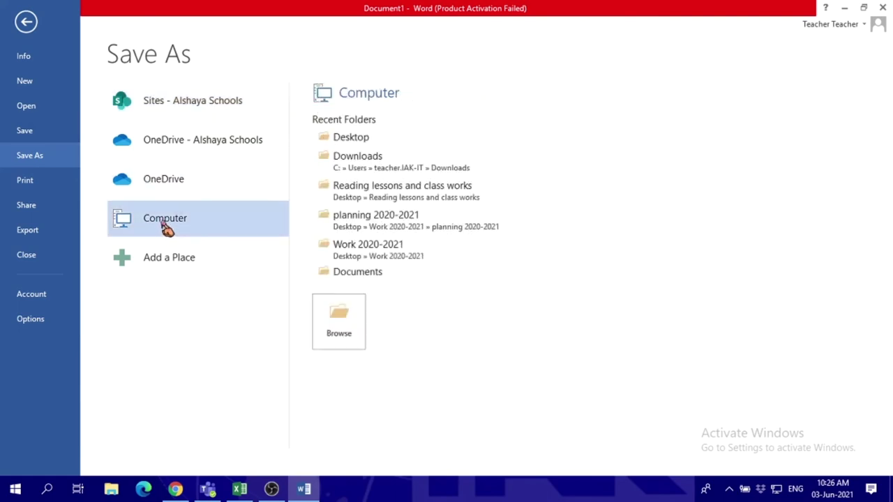
{"action": "left_click", "coordinate": [345, 139]}
{"action": "left_click", "coordinate": [178, 252]}
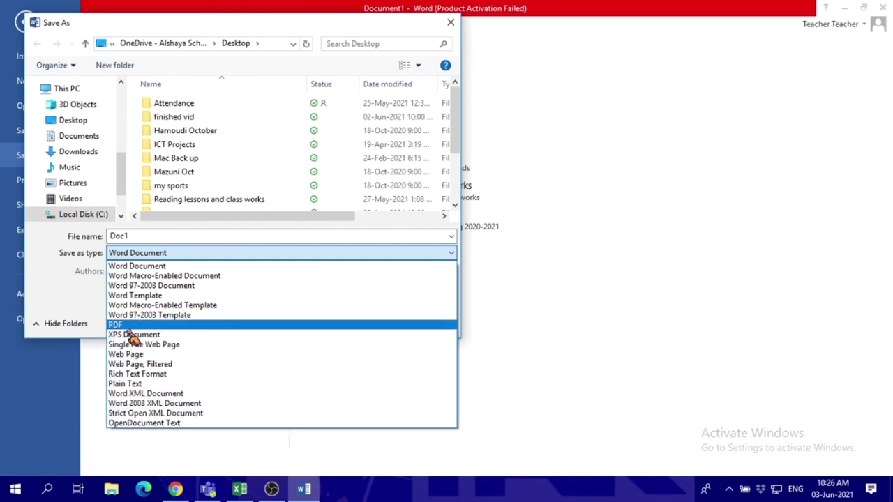
{"action": "left_click", "coordinate": [129, 328]}
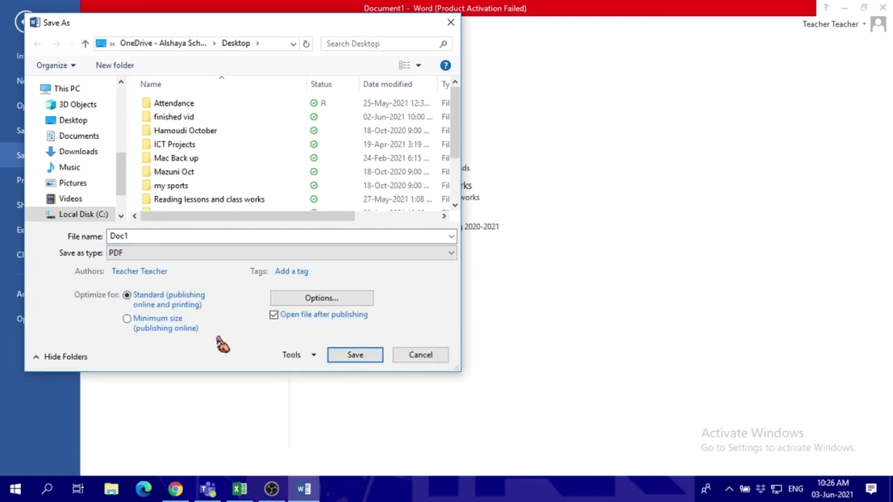
{"action": "left_click", "coordinate": [347, 359]}
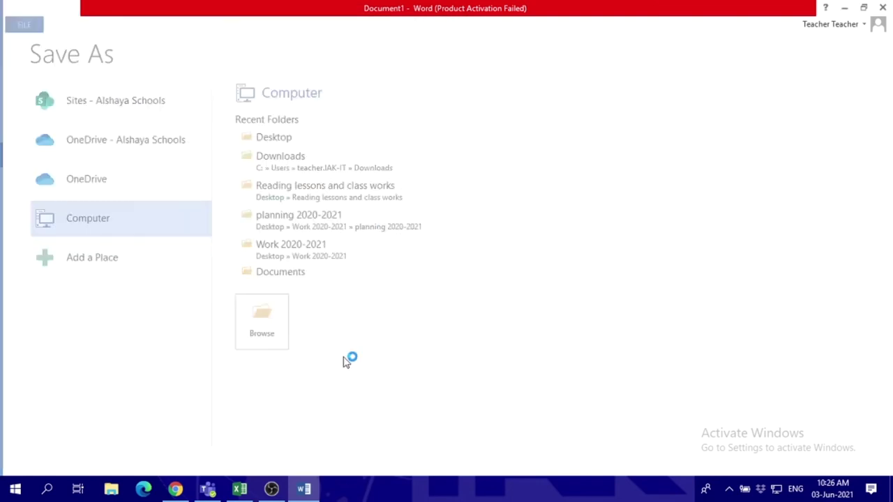